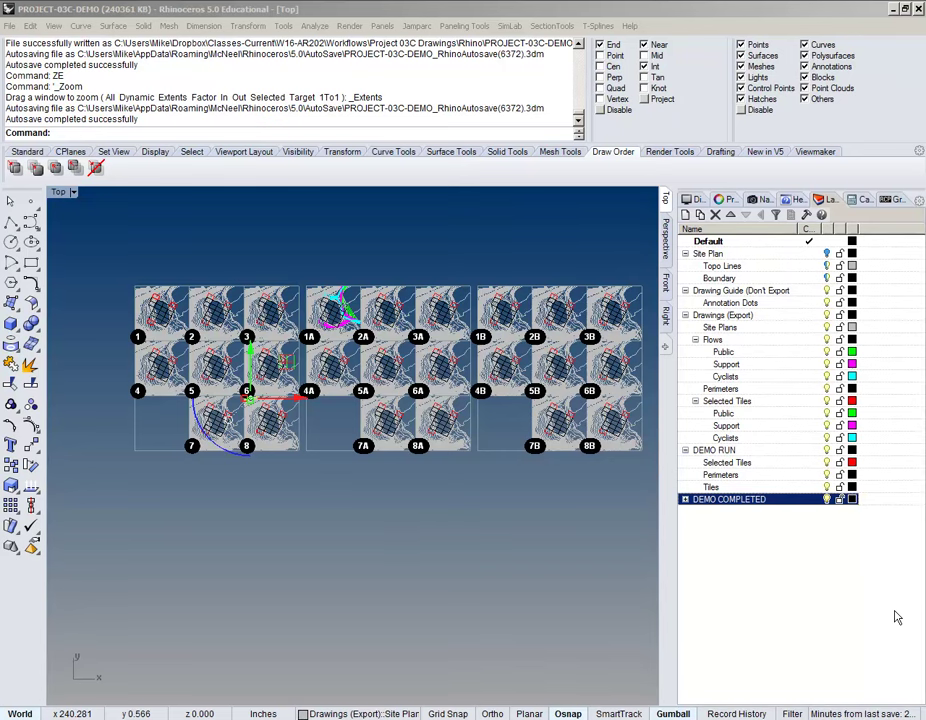
- Examine the coloured flow lines on plan 1A and the neighbouring A and B variant site plans
{"action": "left_click_drag", "start_coordinate": [510, 471], "coordinate": [453, 530]}
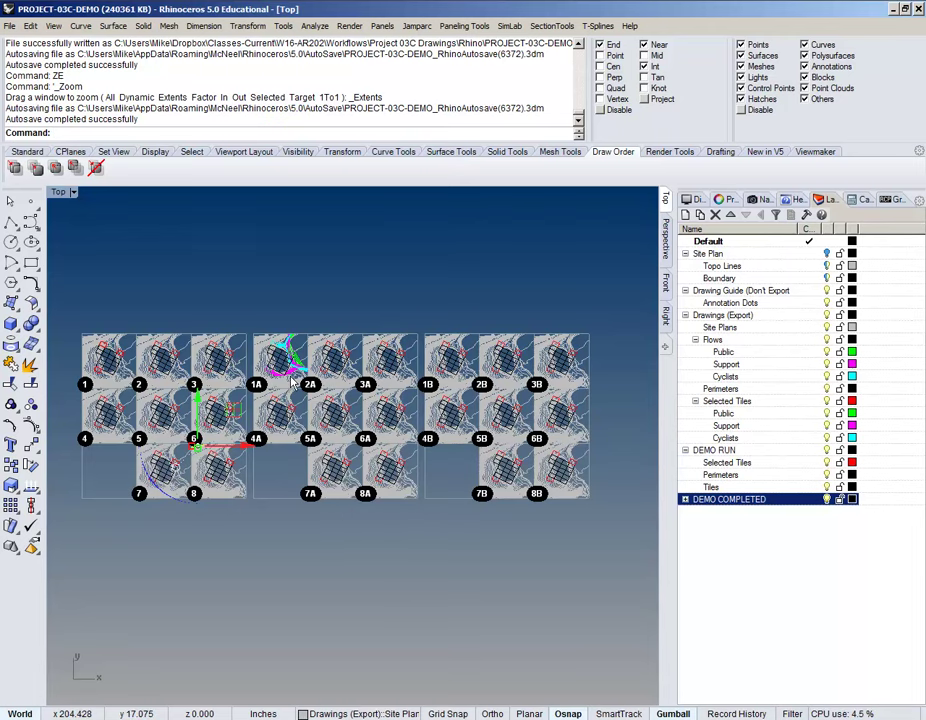
{"action": "scroll", "coordinate": [292, 375], "scroll_direction": "up", "scroll_amount": 5}
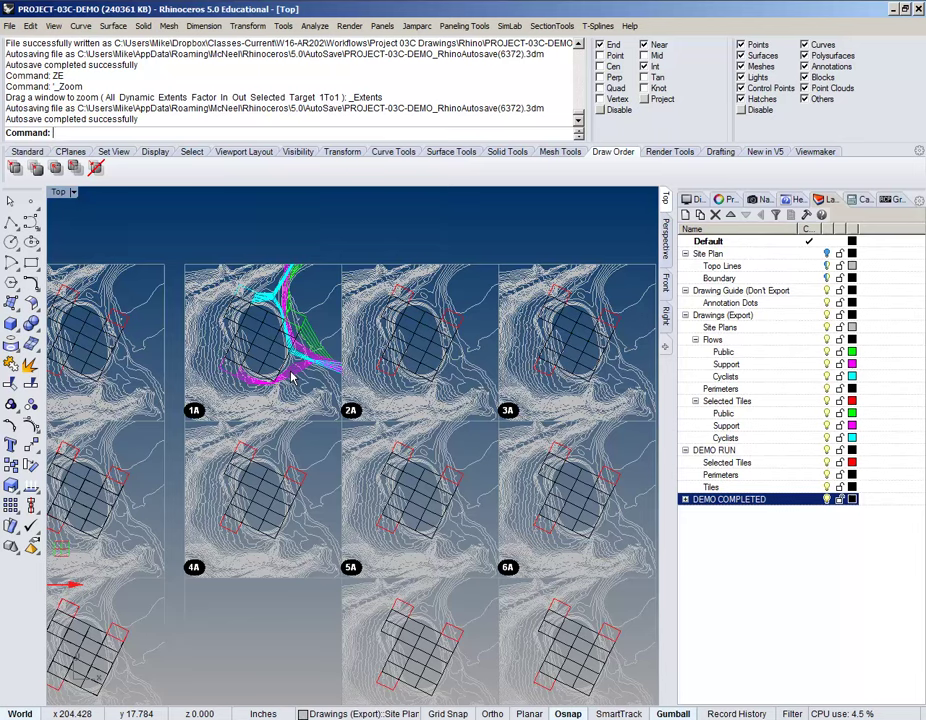
{"action": "left_click_drag", "start_coordinate": [621, 389], "coordinate": [597, 390]}
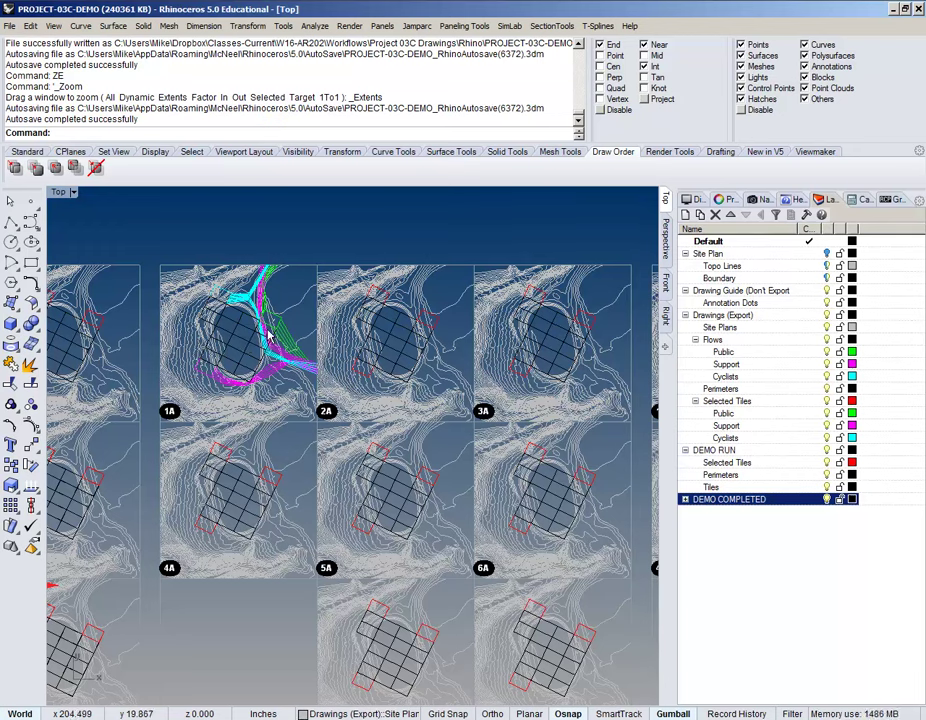
{"action": "mouse_move", "coordinate": [624, 343]}
{"action": "left_mouse_down"}
{"action": "mouse_move", "coordinate": [296, 347]}
{"action": "mouse_move", "coordinate": [329, 347]}
{"action": "left_mouse_up"}
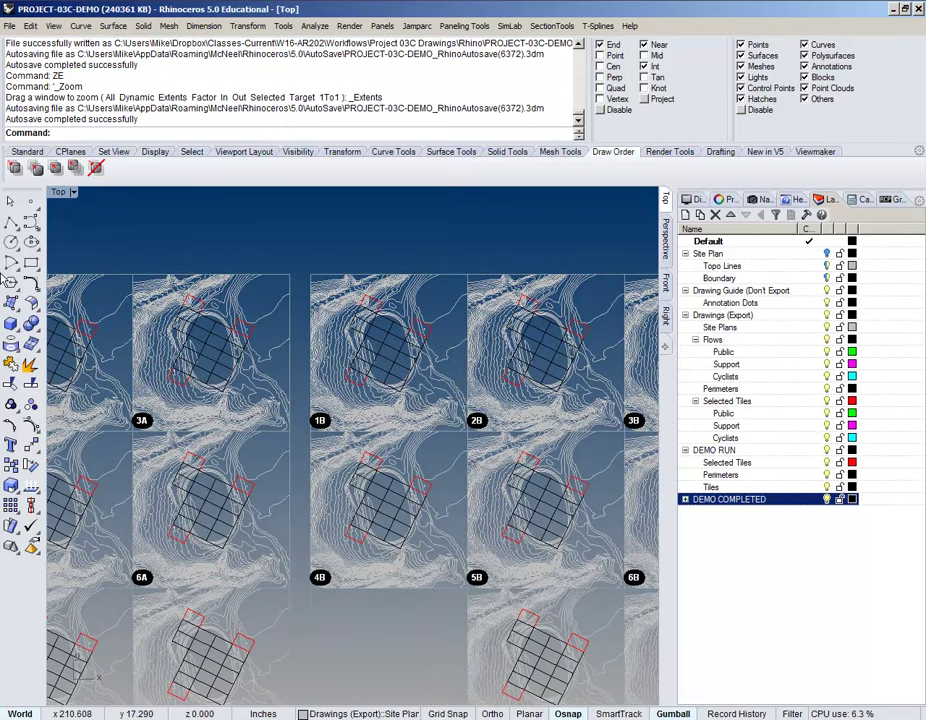
- Examine the base site plans 1 to 8 with their tile grids and red selected tiles
{"action": "scroll", "coordinate": [232, 340], "scroll_direction": "down", "scroll_amount": 5}
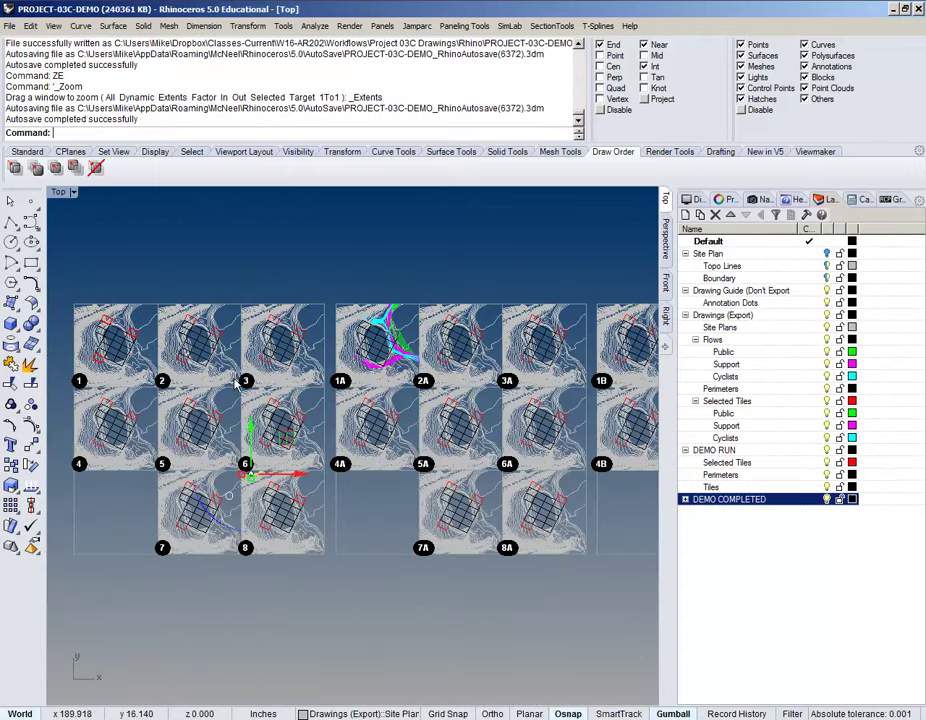
{"action": "scroll", "coordinate": [389, 355], "scroll_direction": "down", "scroll_amount": 4}
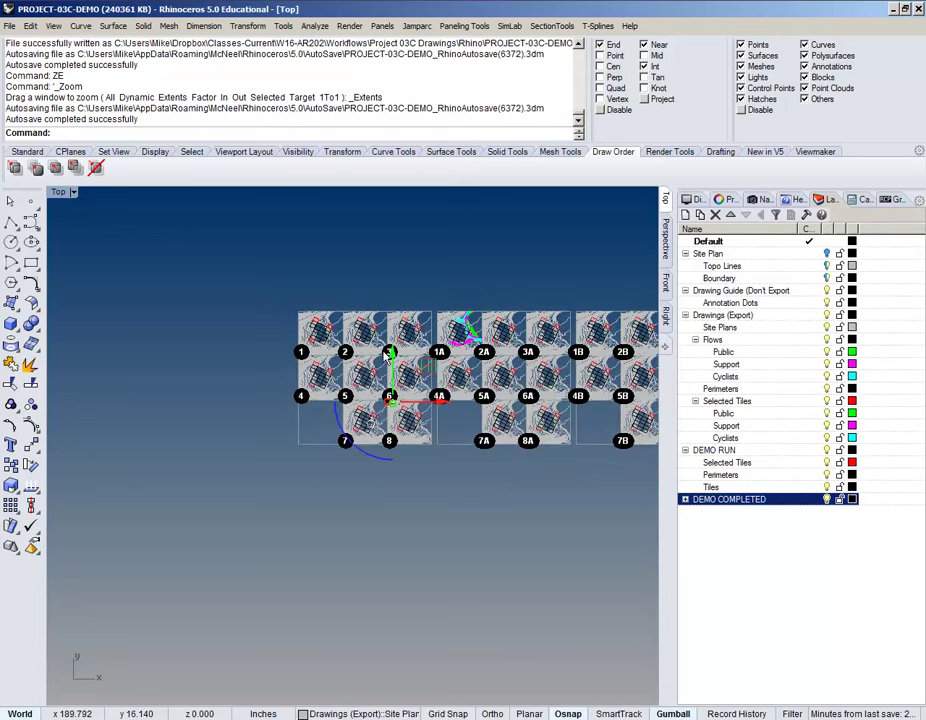
{"action": "scroll", "coordinate": [389, 355], "scroll_direction": "up", "scroll_amount": 6}
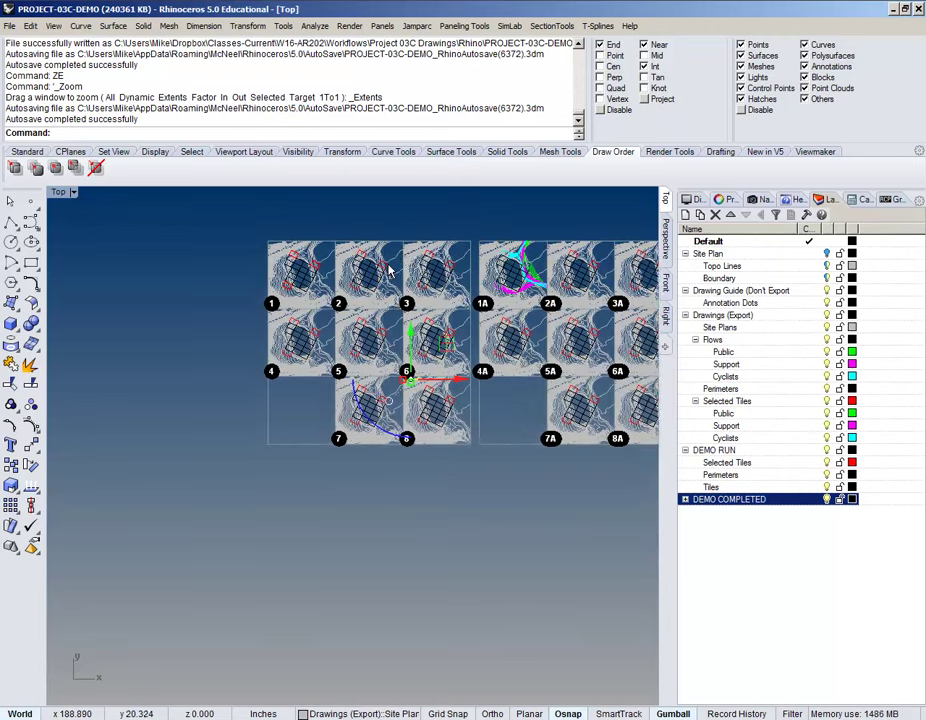
{"action": "right_click", "coordinate": [413, 347]}
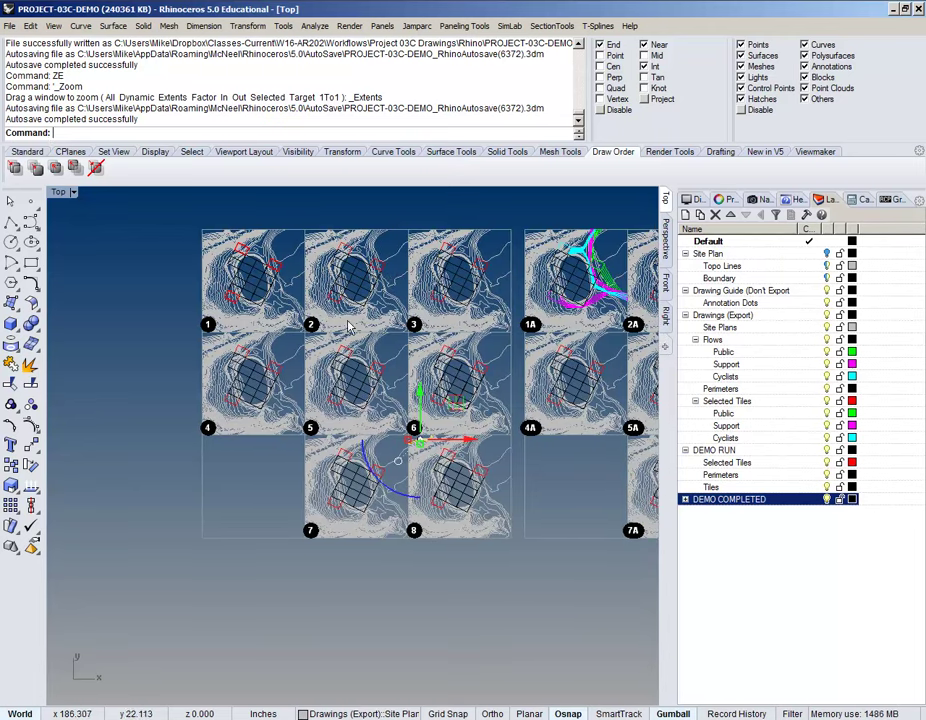
{"action": "scroll", "coordinate": [358, 337], "scroll_direction": "up", "scroll_amount": 8}
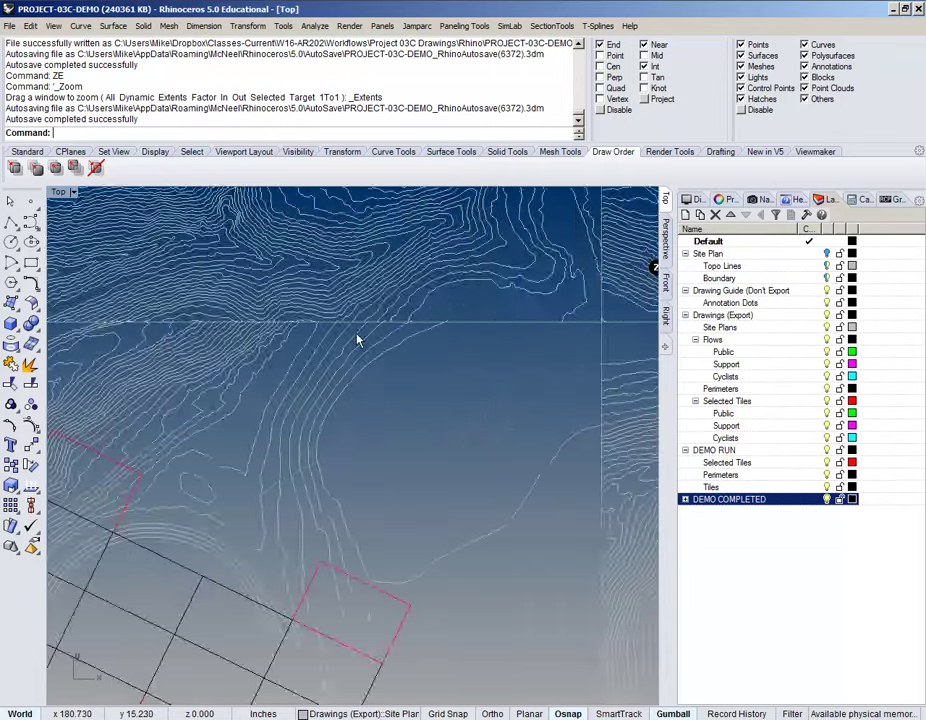
{"action": "scroll", "coordinate": [358, 386], "scroll_direction": "down", "scroll_amount": 9}
{"action": "scroll", "coordinate": [360, 384], "scroll_direction": "up", "scroll_amount": 9}
{"action": "scroll", "coordinate": [361, 385], "scroll_direction": "down", "scroll_amount": 6}
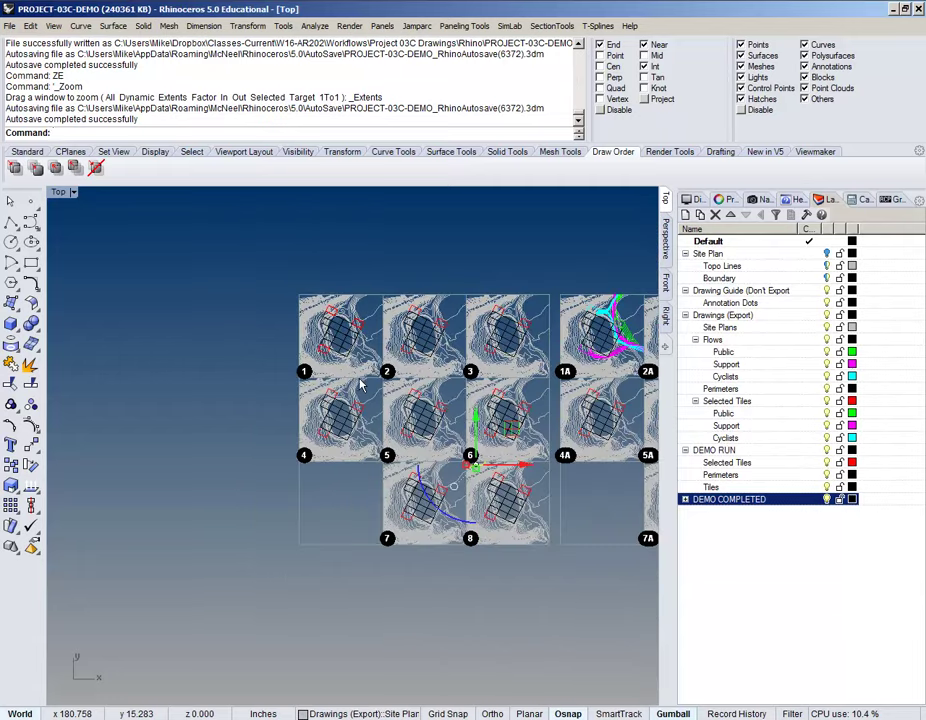
{"action": "scroll", "coordinate": [395, 382], "scroll_direction": "up", "scroll_amount": 5}
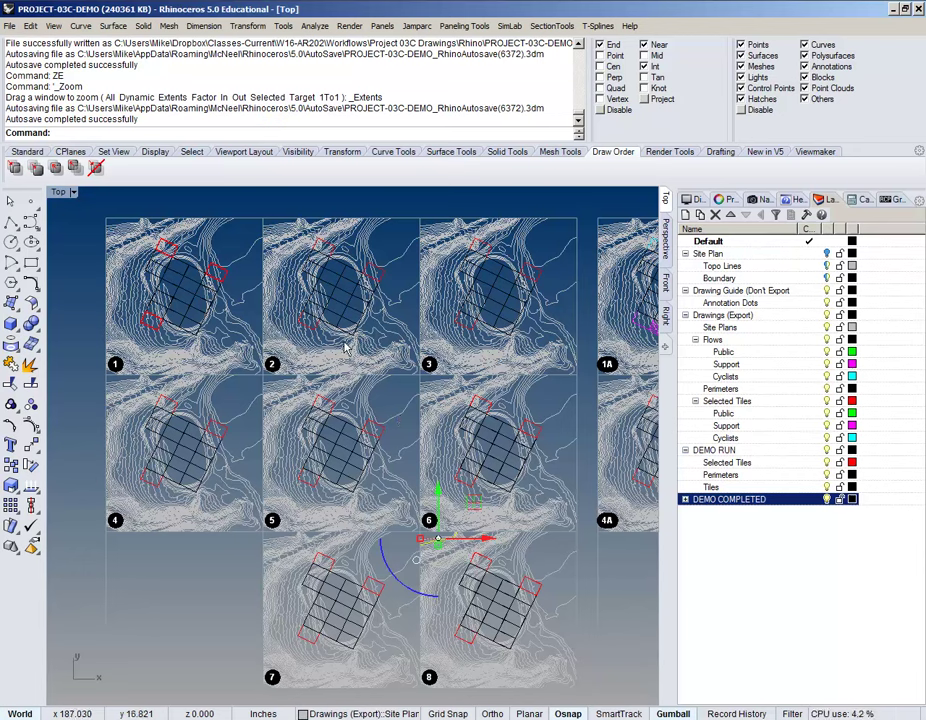
{"action": "scroll", "coordinate": [207, 341], "scroll_direction": "down", "scroll_amount": 3}
{"action": "scroll", "coordinate": [207, 341], "scroll_direction": "down", "scroll_amount": 2}
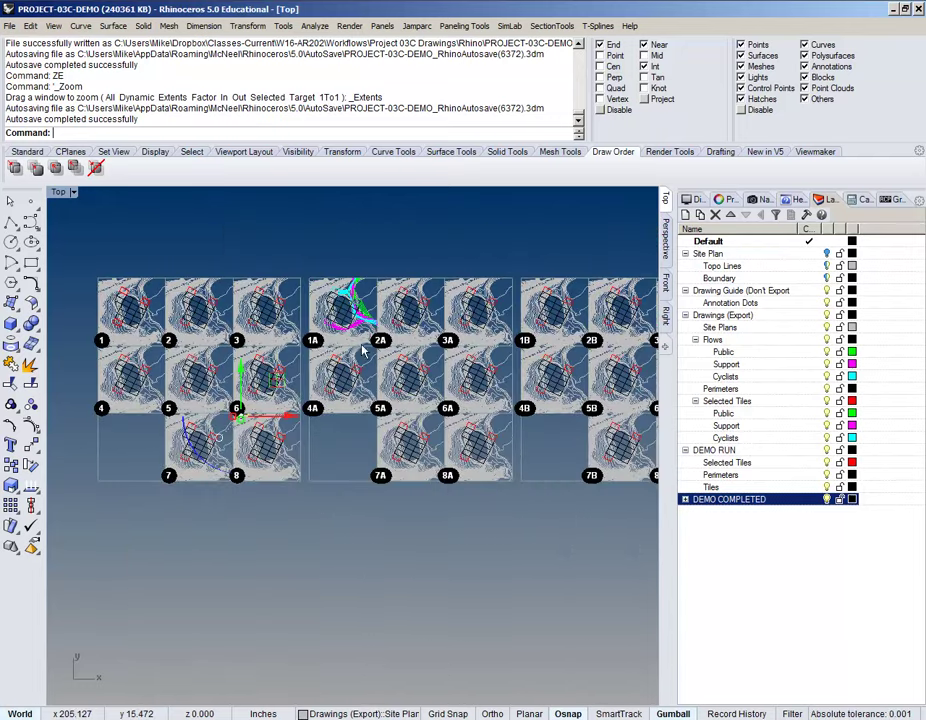
- Hide the DEMO COMPLETED layer so only the base set of plans 1 to 8 is displayed
{"action": "scroll", "coordinate": [310, 347], "scroll_direction": "up", "scroll_amount": 2}
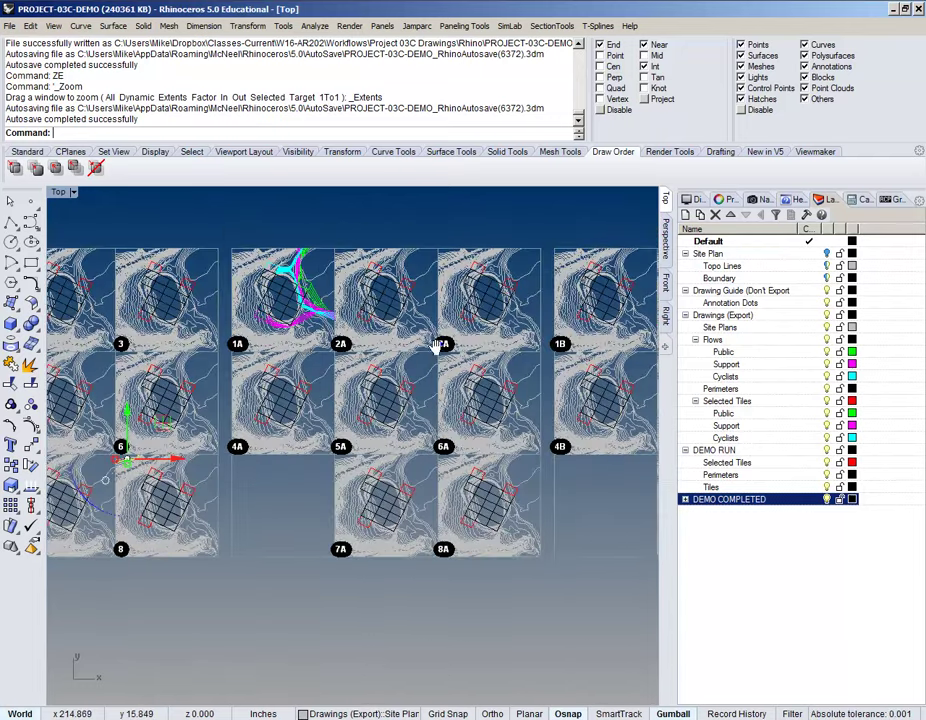
{"action": "left_click_drag", "start_coordinate": [443, 349], "coordinate": [415, 359]}
{"action": "left_click_drag", "start_coordinate": [205, 362], "coordinate": [383, 362]}
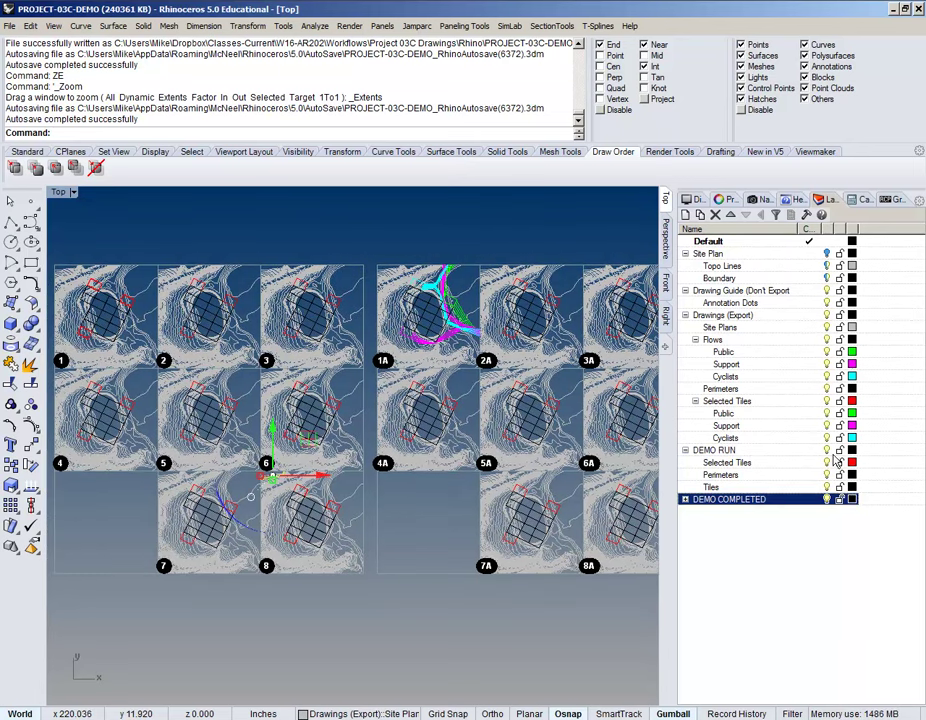
{"action": "left_click", "coordinate": [828, 500]}
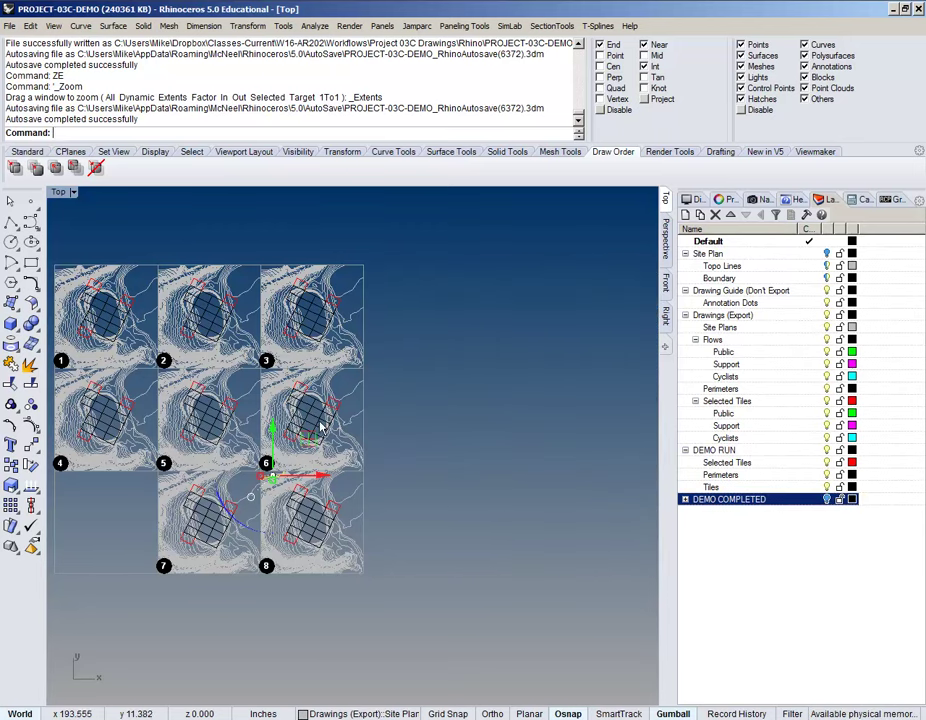
{"action": "left_click_drag", "start_coordinate": [232, 422], "coordinate": [398, 433]}
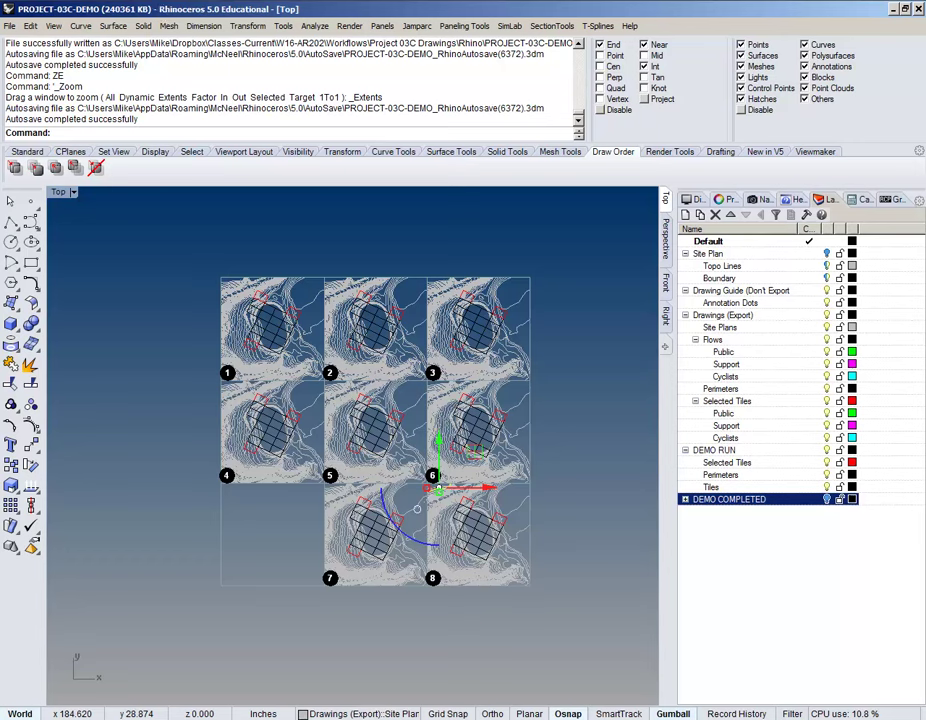
- Switch to the PROJECT-03C-TEMPLATE Rhino file and examine its A and B grids of labelled site plans
{"action": "left_click", "coordinate": [130, 2]}
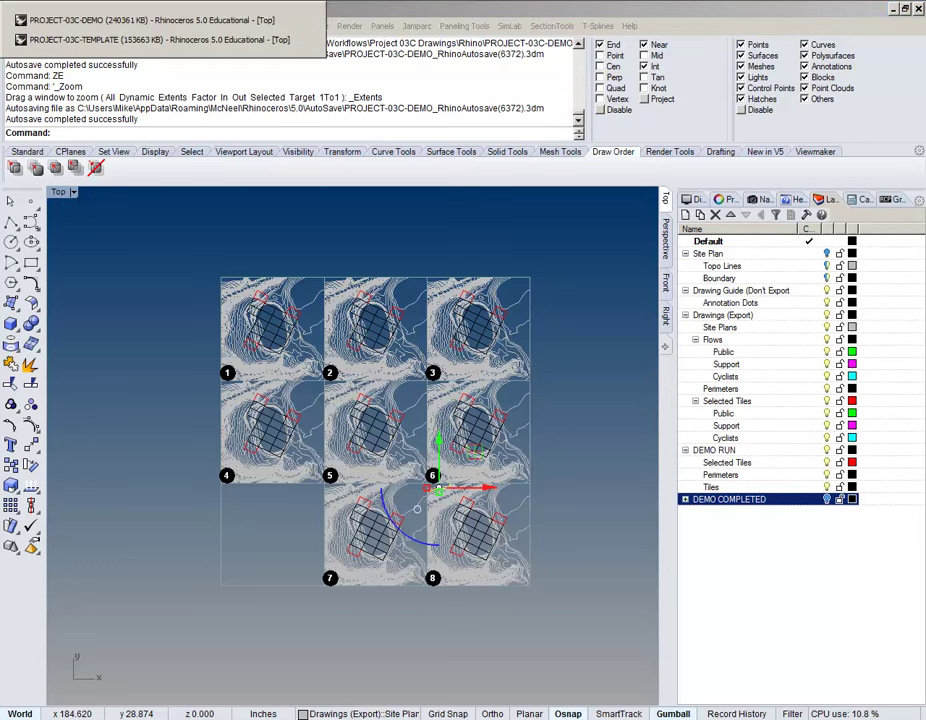
{"action": "left_click", "coordinate": [132, 38]}
{"action": "scroll", "coordinate": [233, 322], "scroll_direction": "down", "scroll_amount": 6}
{"action": "left_click_drag", "start_coordinate": [222, 324], "coordinate": [455, 358]}
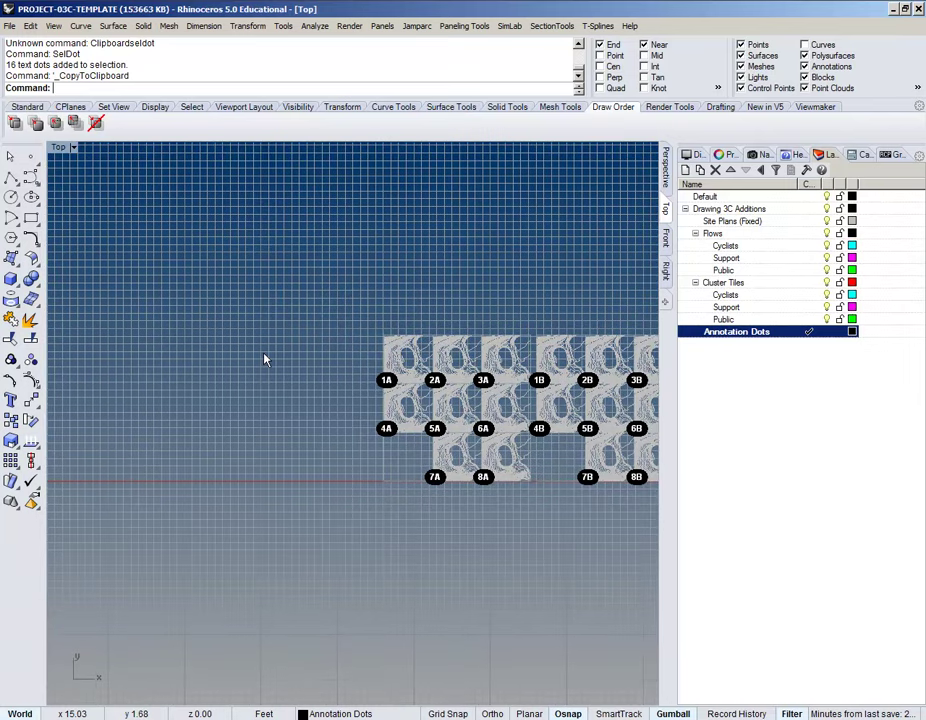
{"action": "scroll", "coordinate": [264, 353], "scroll_direction": "down", "scroll_amount": 8}
{"action": "left_click_drag", "start_coordinate": [264, 353], "coordinate": [232, 352]}
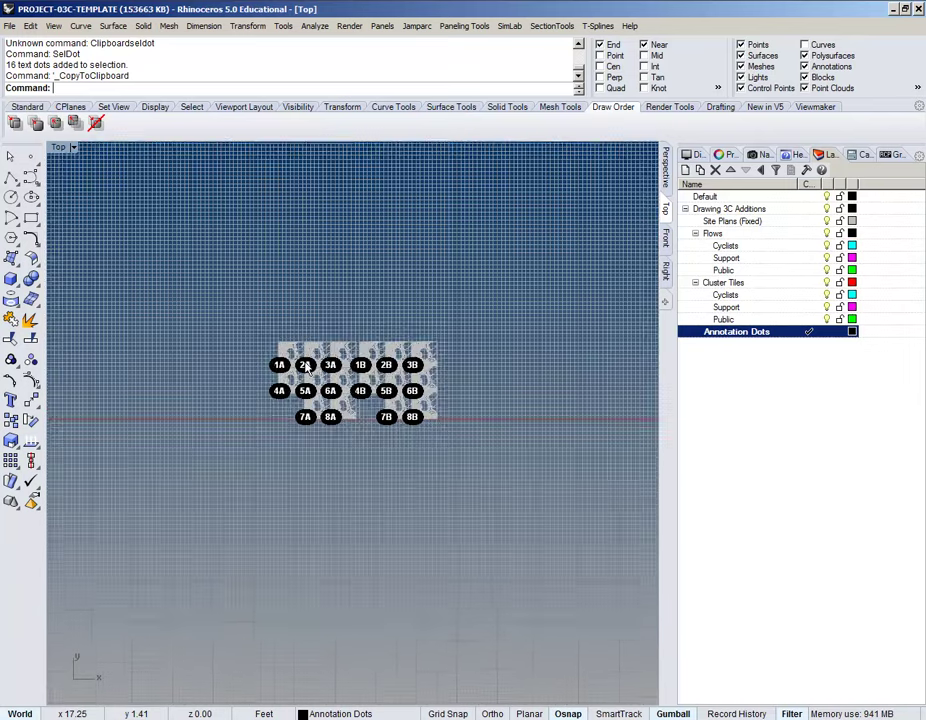
{"action": "scroll", "coordinate": [305, 366], "scroll_direction": "up", "scroll_amount": 3}
{"action": "scroll", "coordinate": [398, 388], "scroll_direction": "up", "scroll_amount": 3}
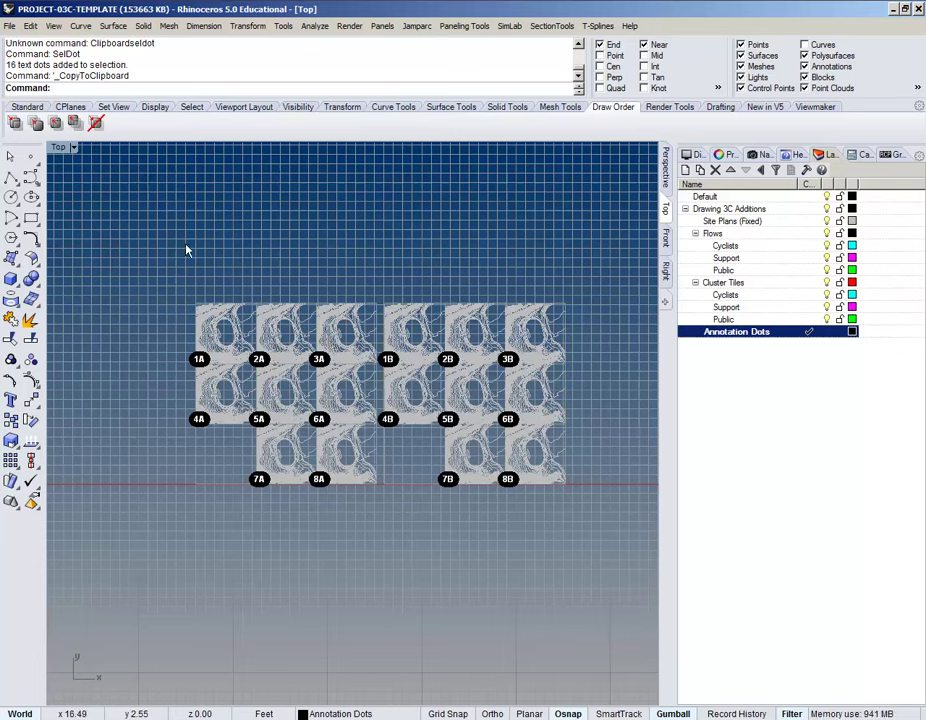
{"action": "mouse_move", "coordinate": [183, 250]}
{"action": "left_mouse_down"}
{"action": "mouse_move", "coordinate": [473, 449]}
{"action": "mouse_move", "coordinate": [587, 511]}
{"action": "left_mouse_up"}
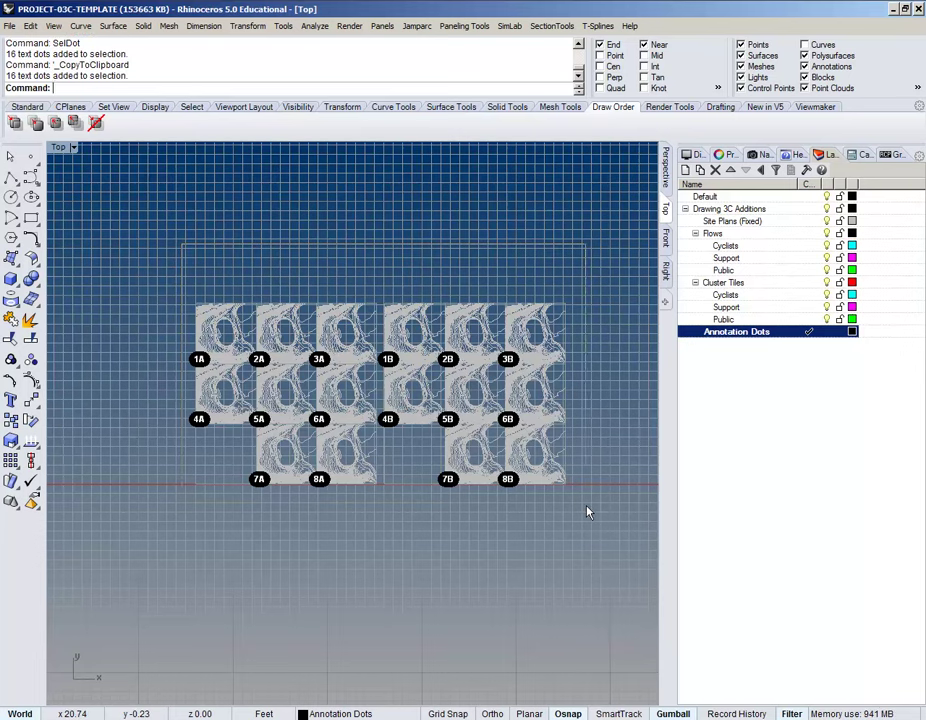
{"action": "key", "text": "Escape"}
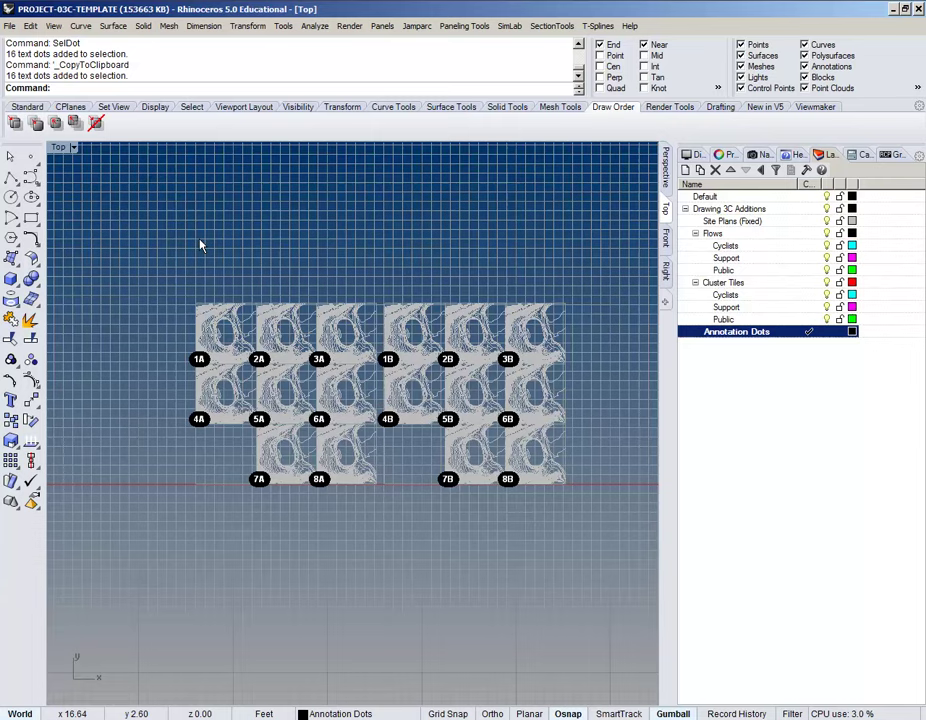
- Switch to Illustrator and review both artboards of the PROJECT-03C-TEMPLATE.ai layout
{"action": "key", "text": "alt+Tab"}
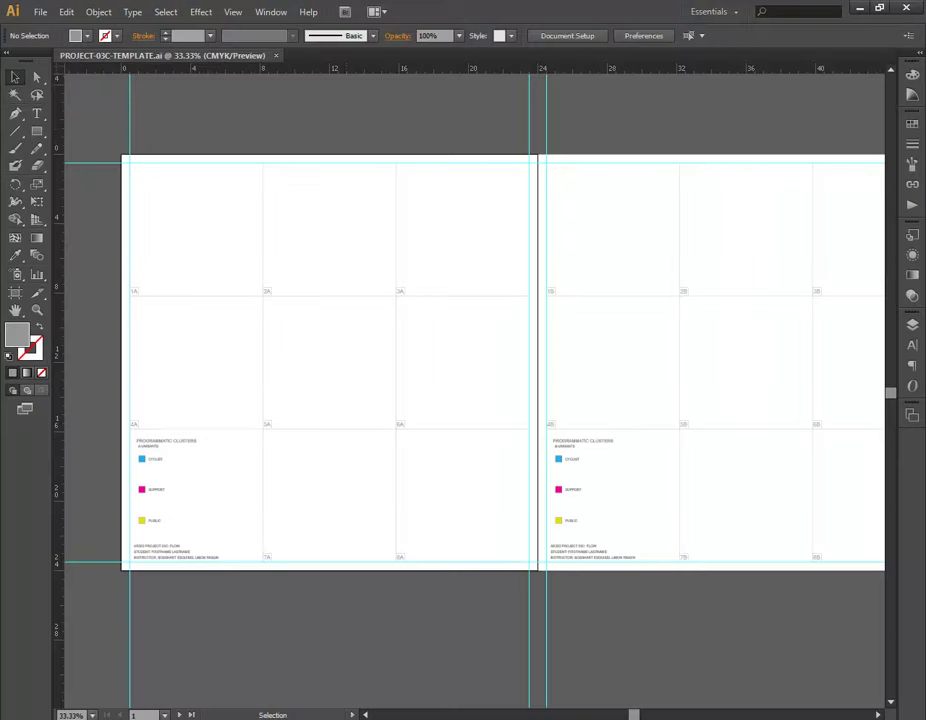
{"action": "scroll", "coordinate": [348, 137], "scroll_direction": "down", "scroll_amount": 1}
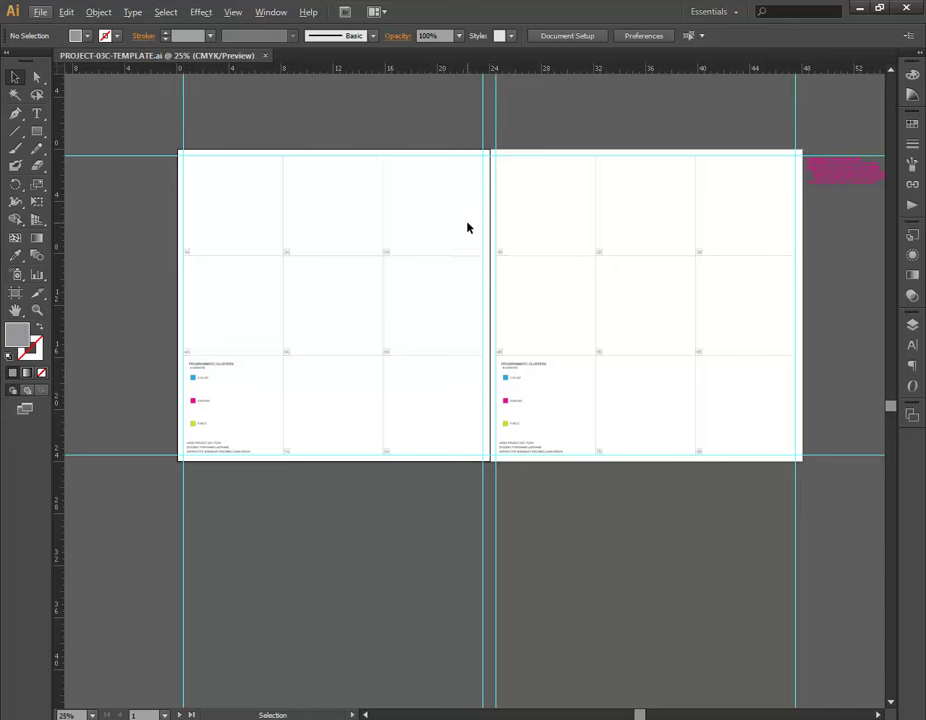
- Return to the PROJECT-03C-DEMO Rhino file and view site plan 2 up close
{"action": "key", "text": "alt+Tab"}
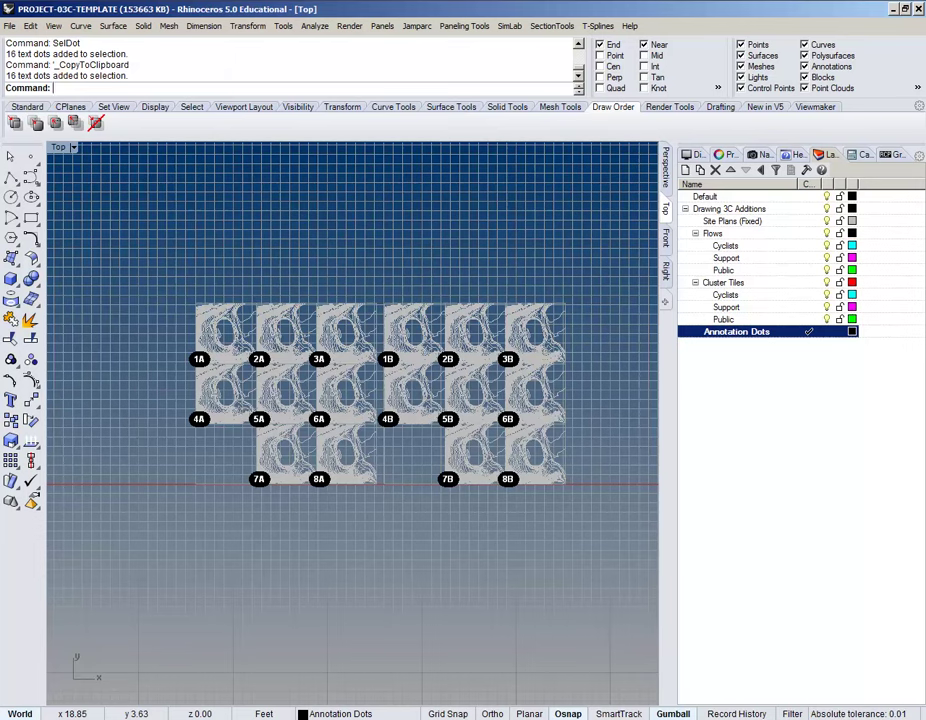
{"action": "left_click", "coordinate": [130, 2]}
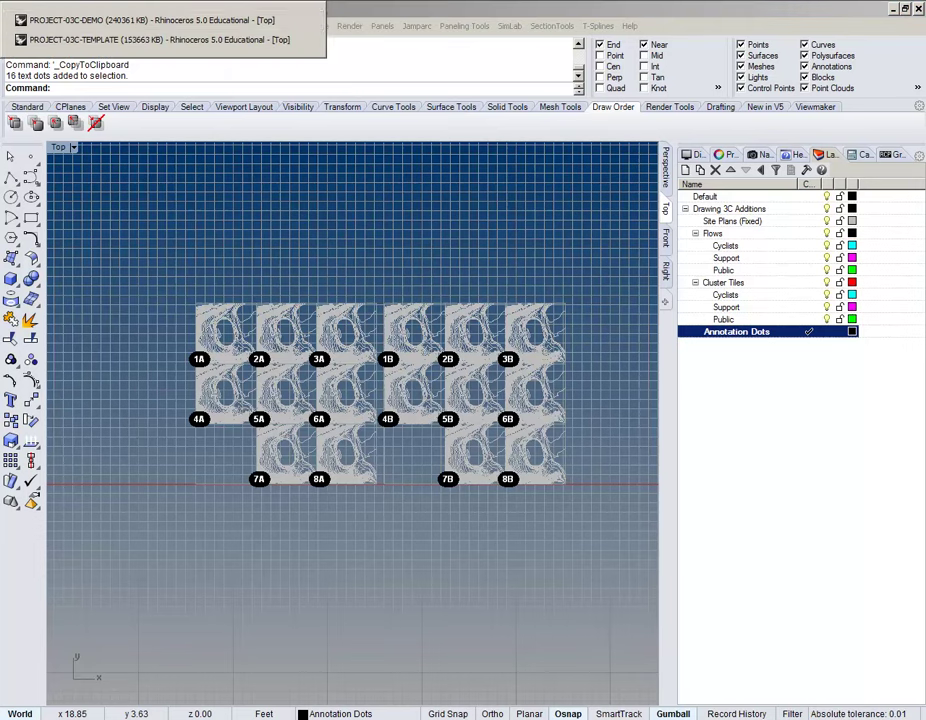
{"action": "left_click", "coordinate": [150, 20]}
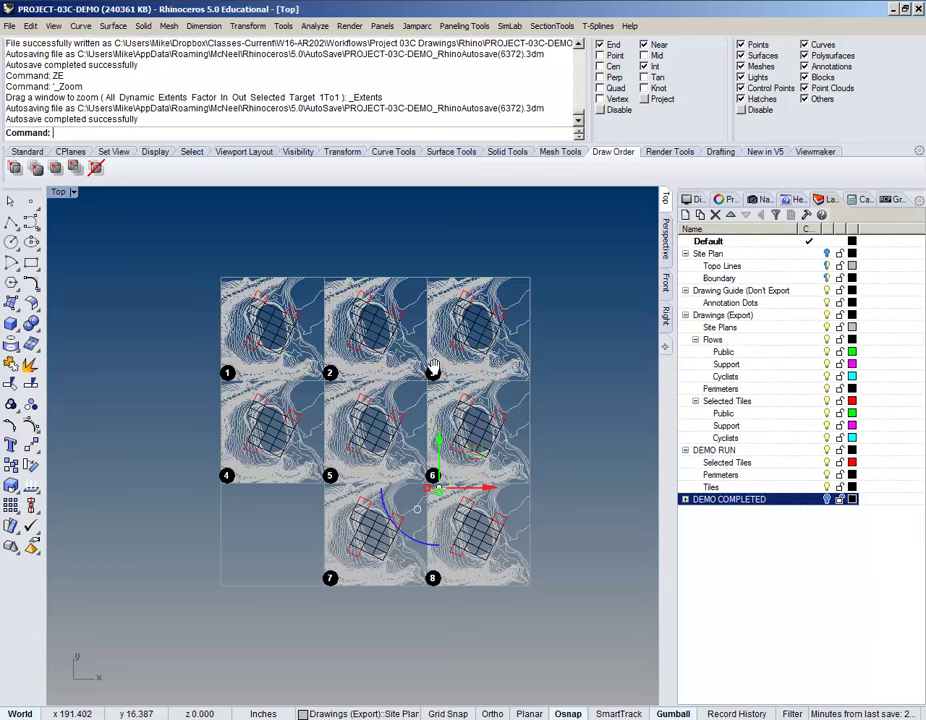
{"action": "scroll", "coordinate": [436, 373], "scroll_direction": "down", "scroll_amount": 3}
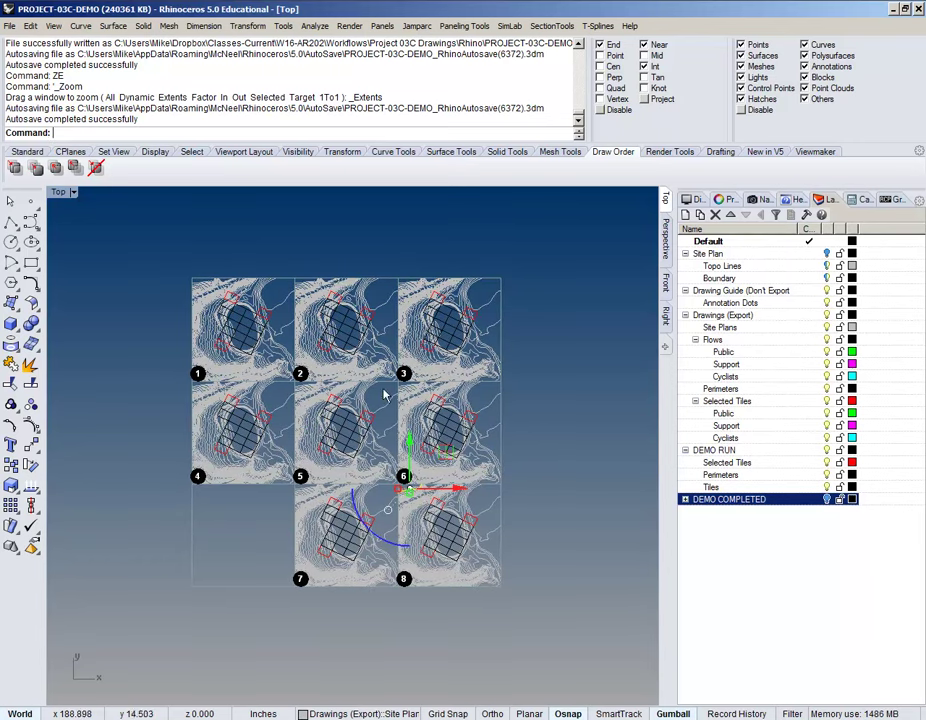
{"action": "scroll", "coordinate": [360, 330], "scroll_direction": "up", "scroll_amount": 5}
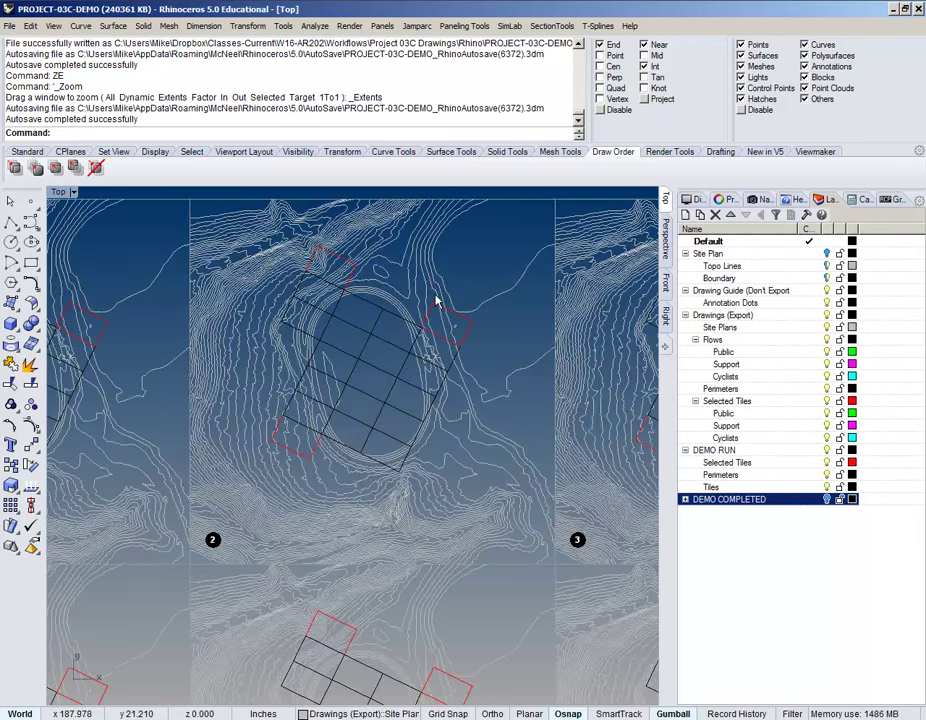
- Check the overlapping grid and selected-tile curves in plan 2 by picking them individually, leaving nothing selected
{"action": "left_click", "coordinate": [383, 308]}
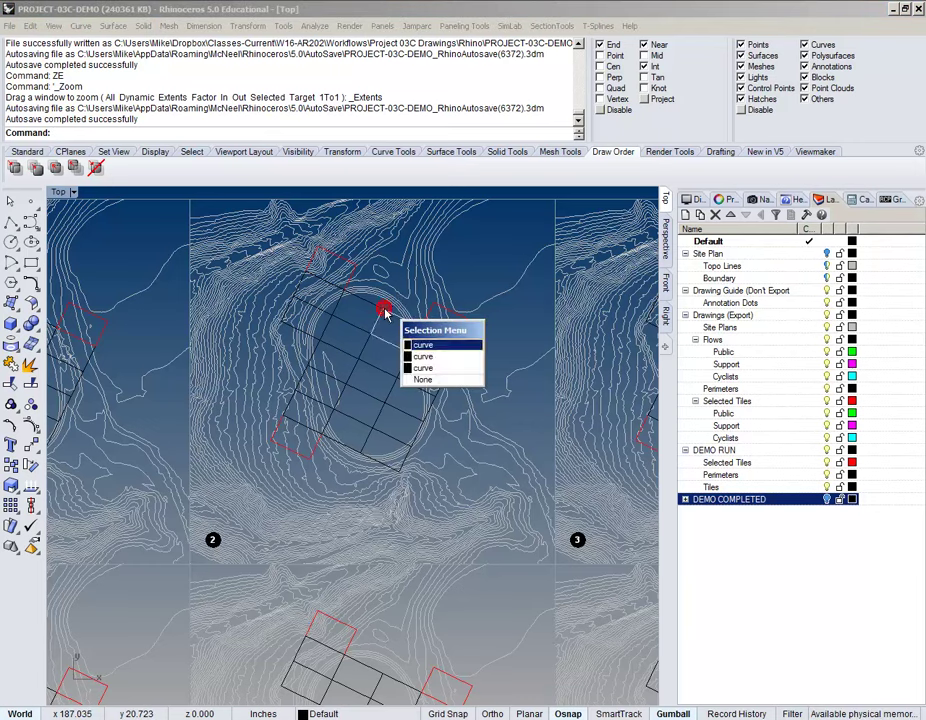
{"action": "left_click", "coordinate": [421, 369]}
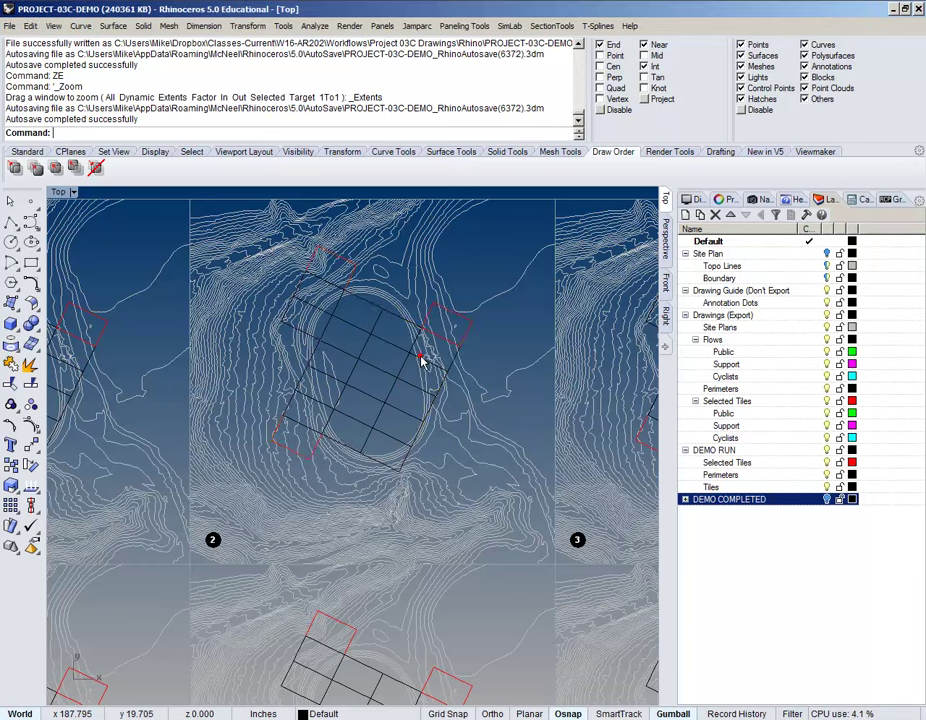
{"action": "left_click", "coordinate": [379, 324]}
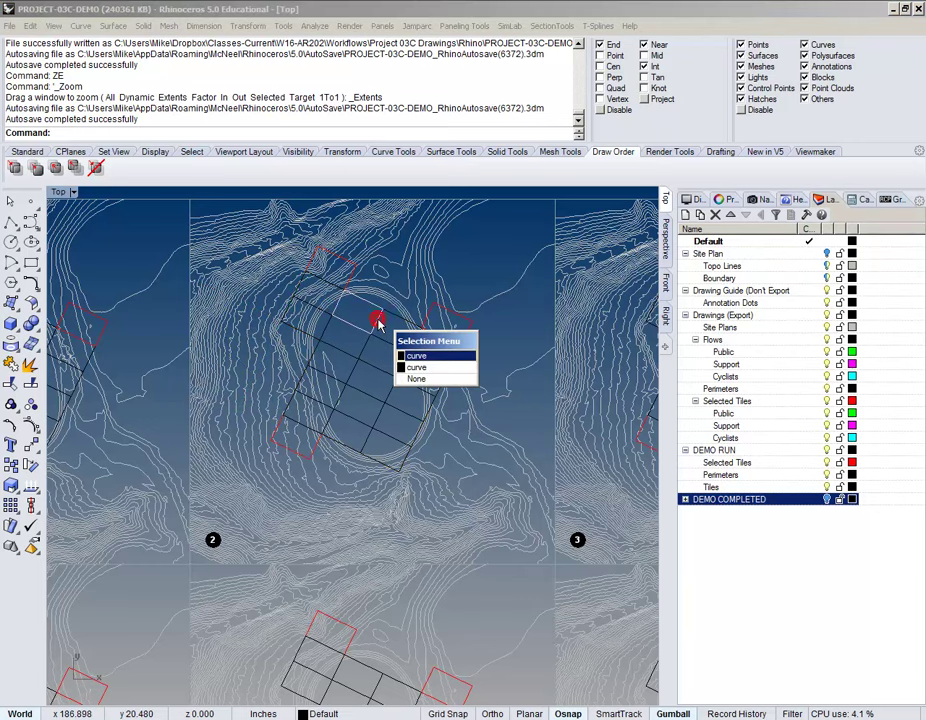
{"action": "left_click", "coordinate": [467, 321]}
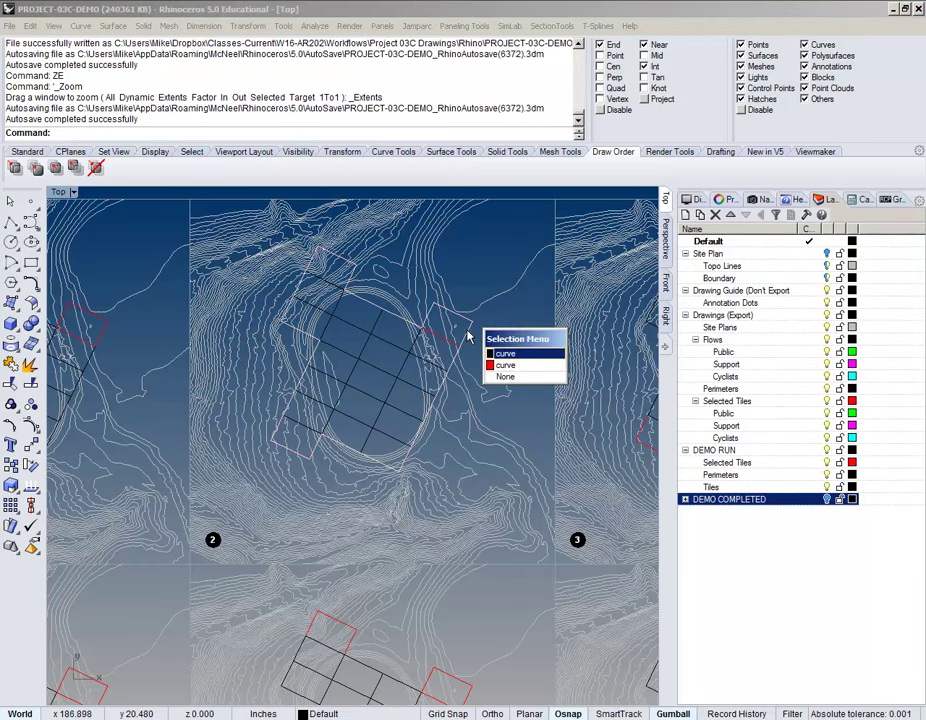
{"action": "left_click", "coordinate": [504, 367]}
{"action": "key", "text": "Escape"}
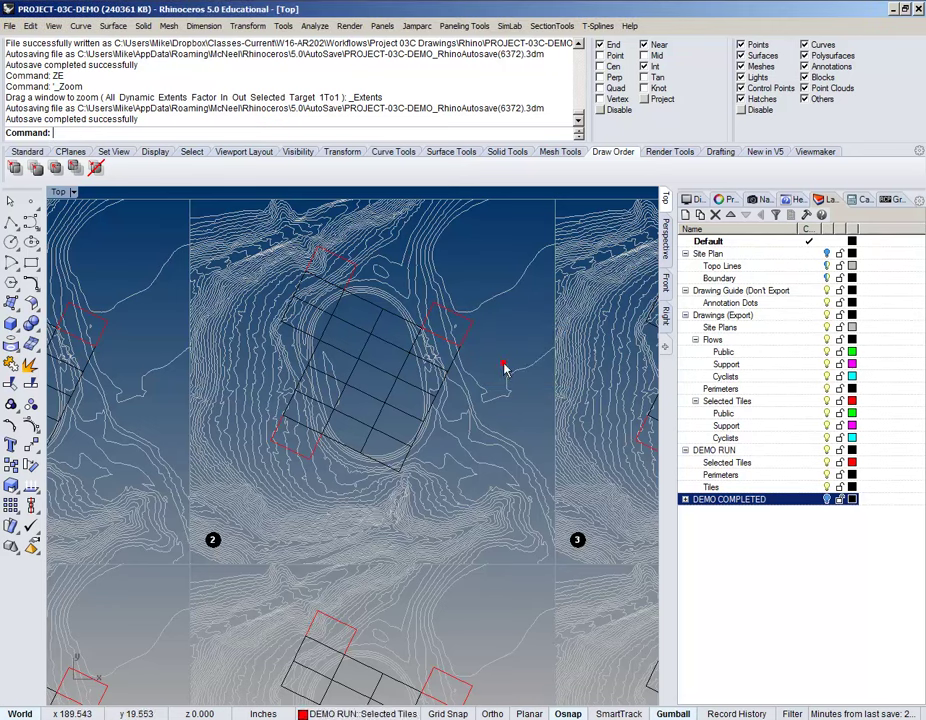
{"action": "scroll", "coordinate": [490, 362], "scroll_direction": "down", "scroll_amount": 5}
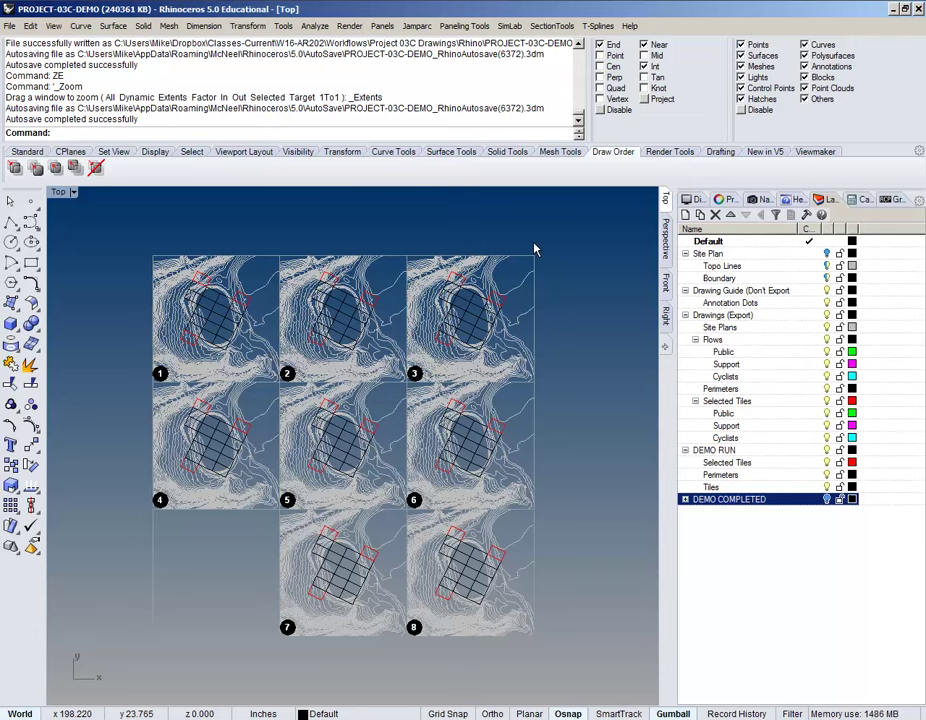
- Import the PROJECT-03C-TEMPLATE Rhino model from the Rhino folder inside Project 03C Drawings
{"action": "left_click", "coordinate": [9, 26]}
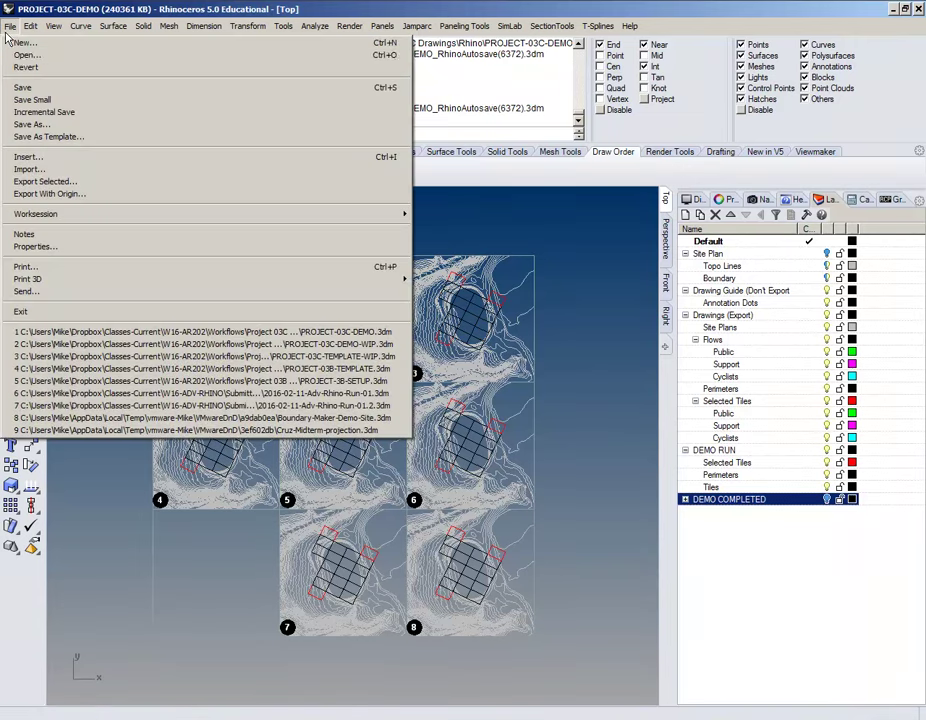
{"action": "left_click", "coordinate": [42, 171]}
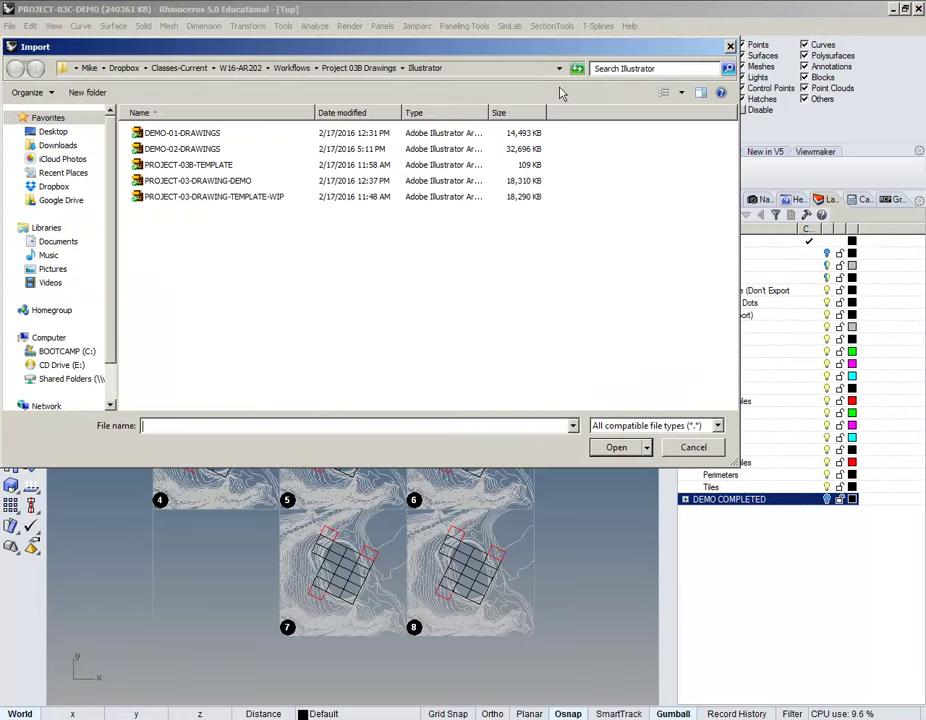
{"action": "left_click", "coordinate": [356, 68]}
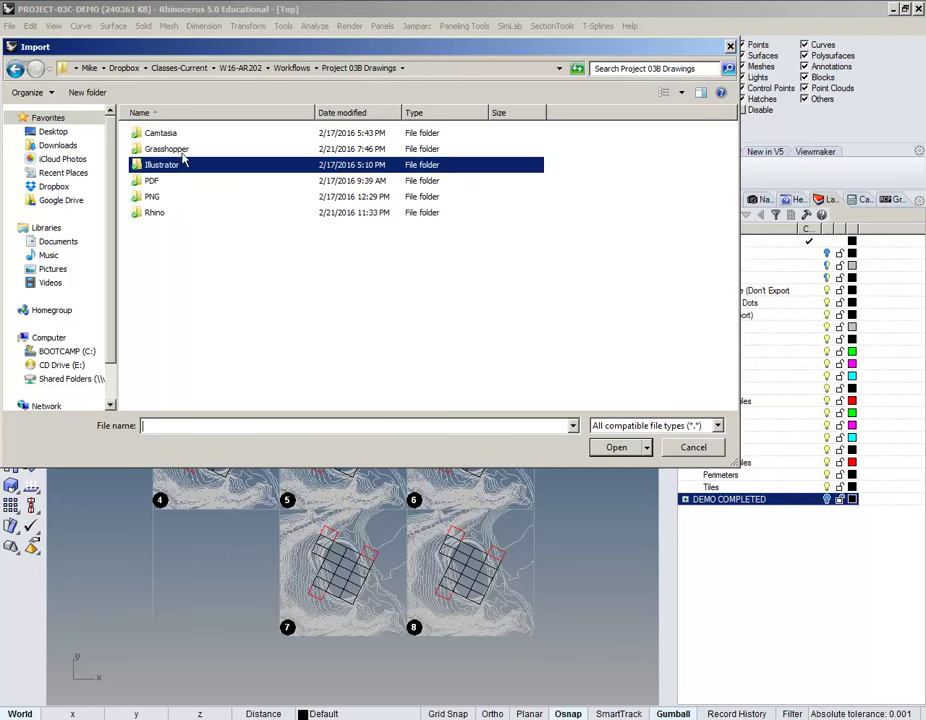
{"action": "double_click", "coordinate": [168, 210]}
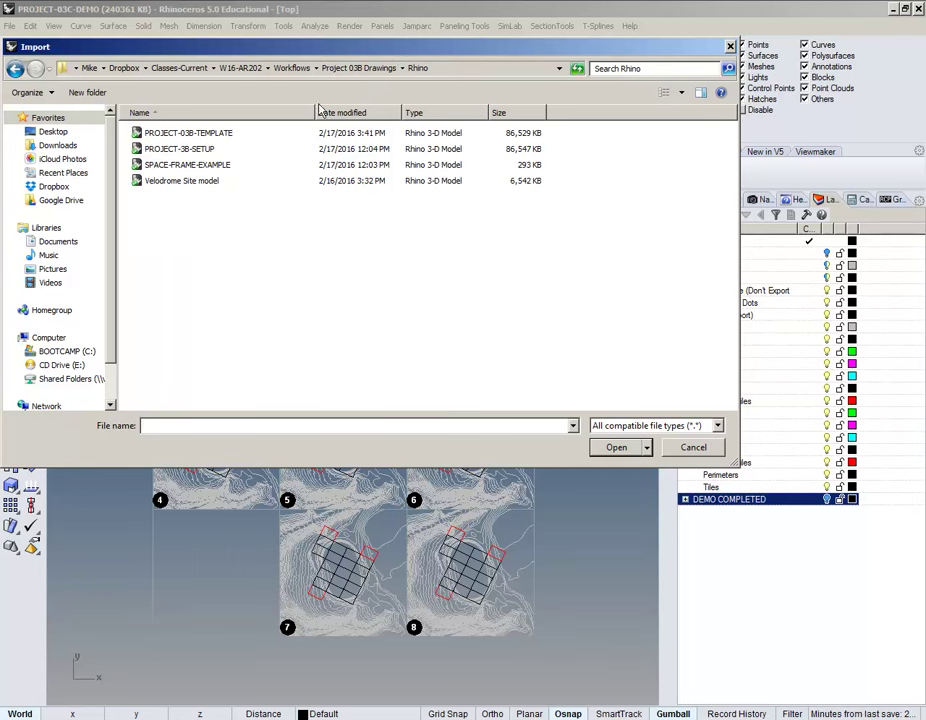
{"action": "left_click", "coordinate": [309, 68]}
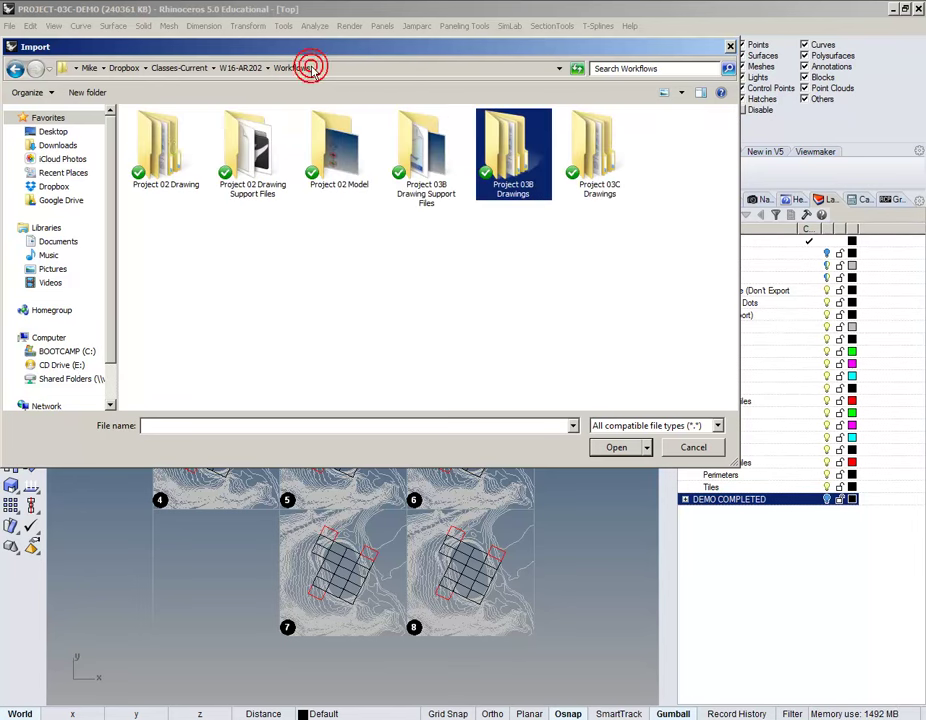
{"action": "double_click", "coordinate": [603, 155]}
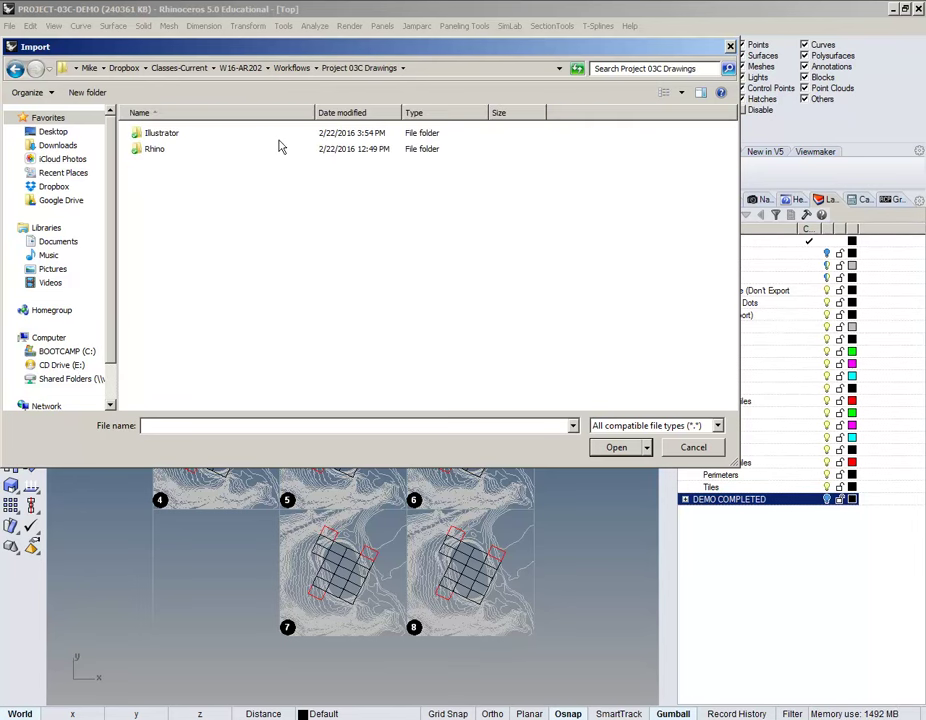
{"action": "double_click", "coordinate": [176, 151]}
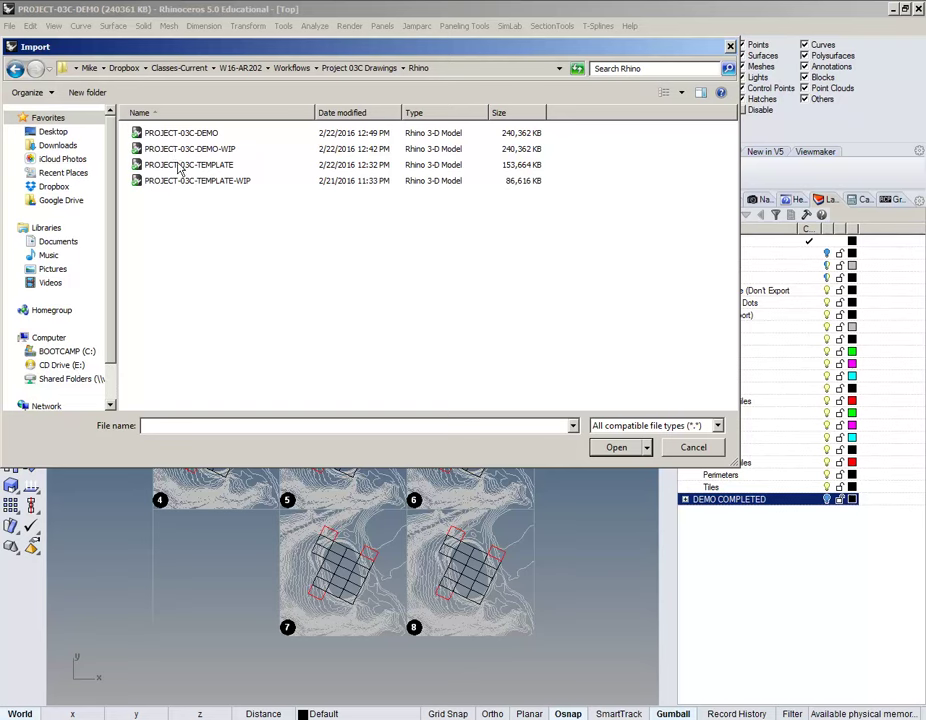
{"action": "double_click", "coordinate": [179, 165]}
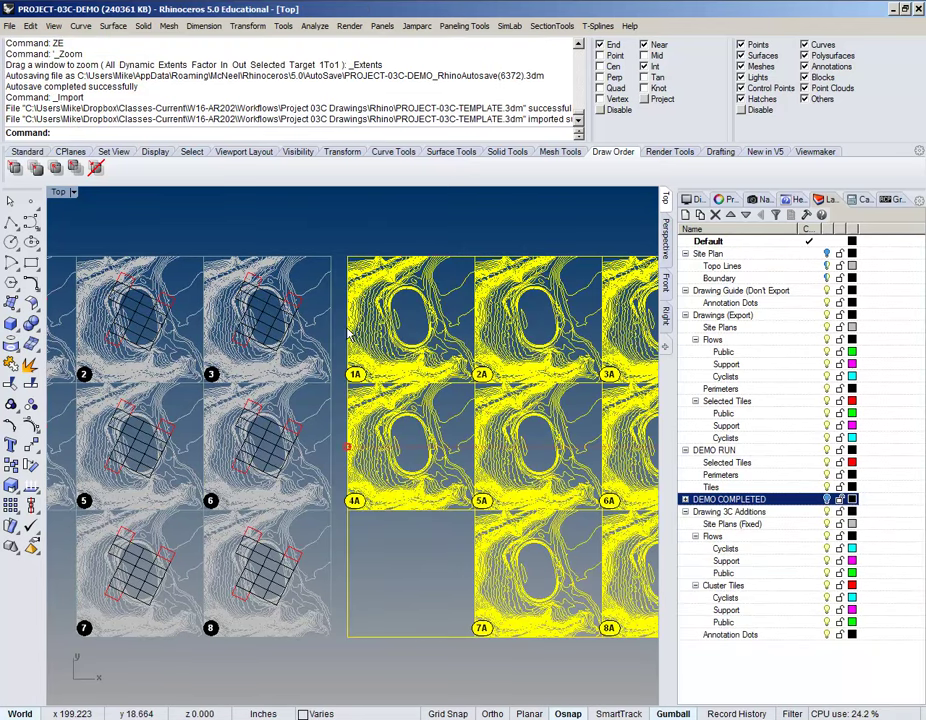
- Deselect the imported plans and examine the A and B grids beside the original plans and the Drawing 3C Additions layers
{"action": "left_click_drag", "start_coordinate": [559, 340], "coordinate": [401, 353]}
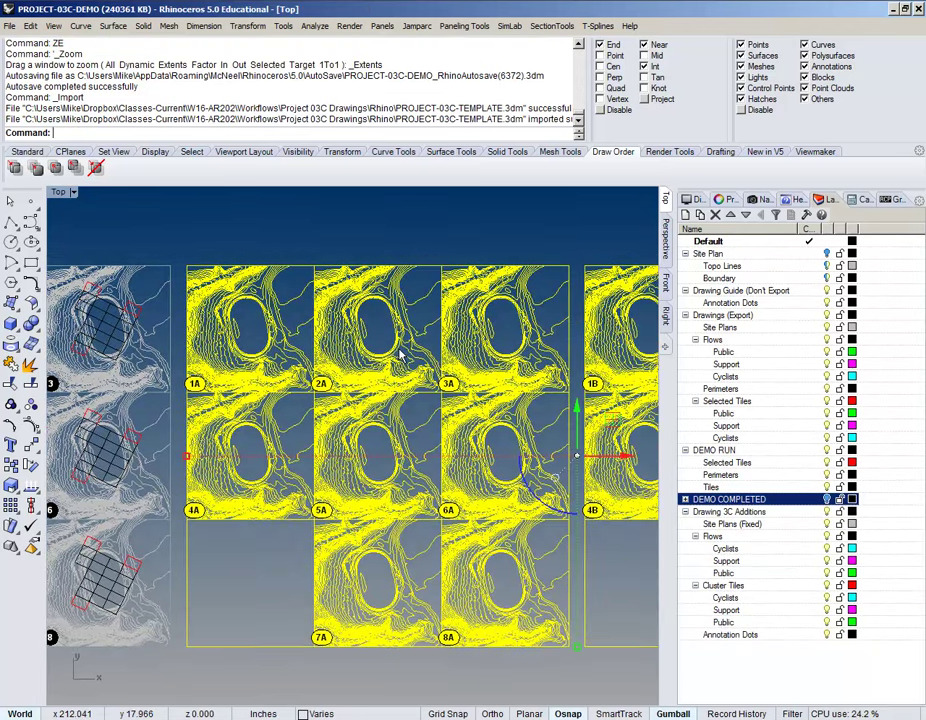
{"action": "scroll", "coordinate": [399, 353], "scroll_direction": "down", "scroll_amount": 2}
{"action": "scroll", "coordinate": [400, 355], "scroll_direction": "down", "scroll_amount": 3}
{"action": "scroll", "coordinate": [399, 345], "scroll_direction": "down", "scroll_amount": 2}
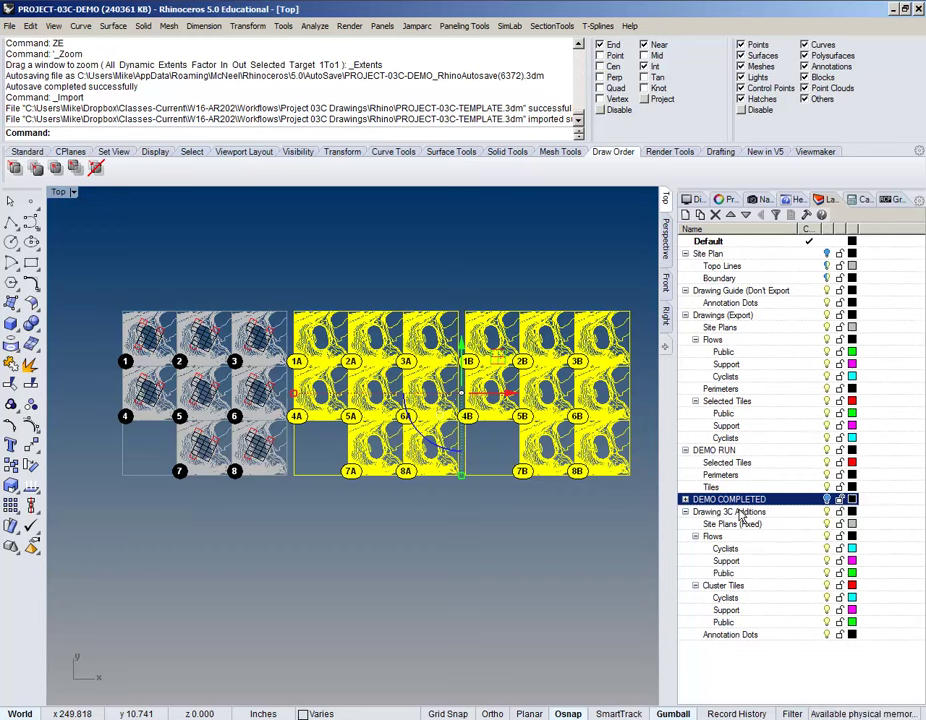
{"action": "left_click", "coordinate": [485, 273]}
{"action": "left_click_drag", "start_coordinate": [422, 374], "coordinate": [354, 379]}
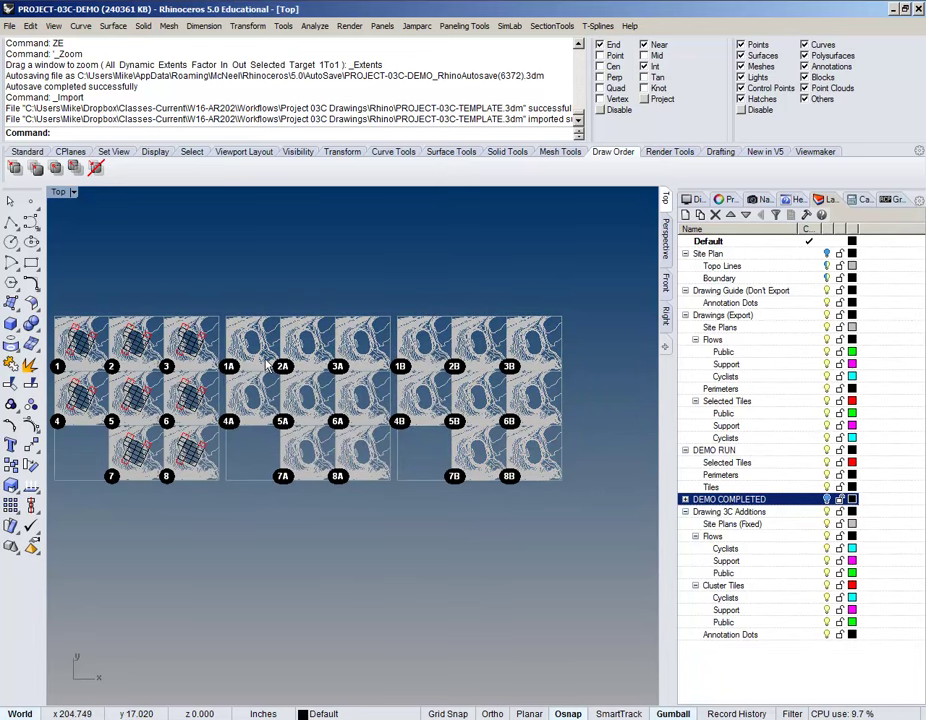
{"action": "scroll", "coordinate": [267, 354], "scroll_direction": "up", "scroll_amount": 4}
{"action": "left_click_drag", "start_coordinate": [267, 354], "coordinate": [440, 350]}
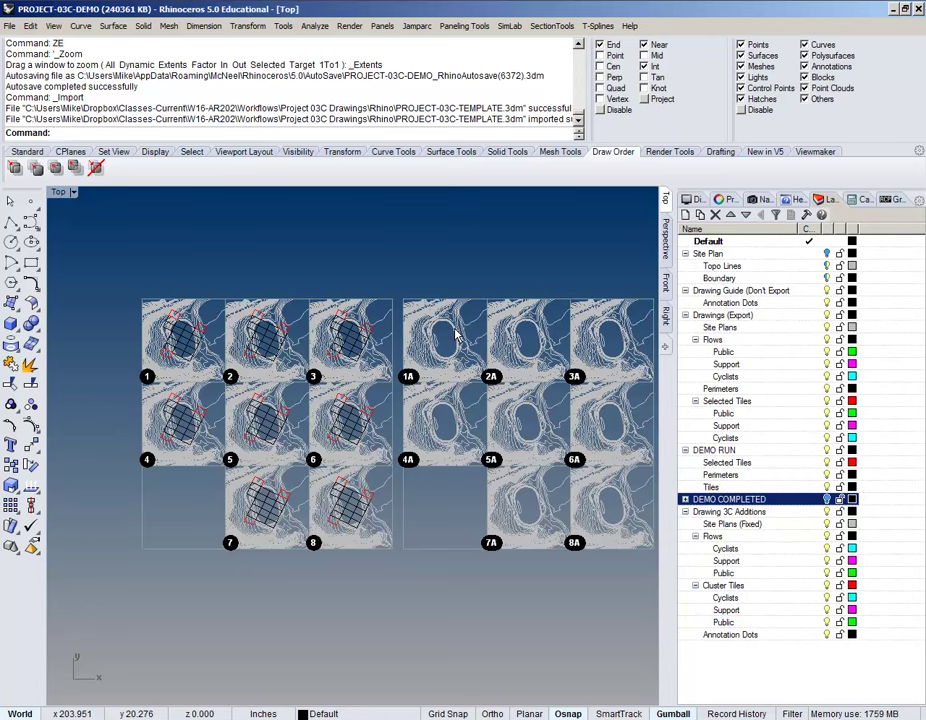
{"action": "left_click_drag", "start_coordinate": [471, 372], "coordinate": [291, 381]}
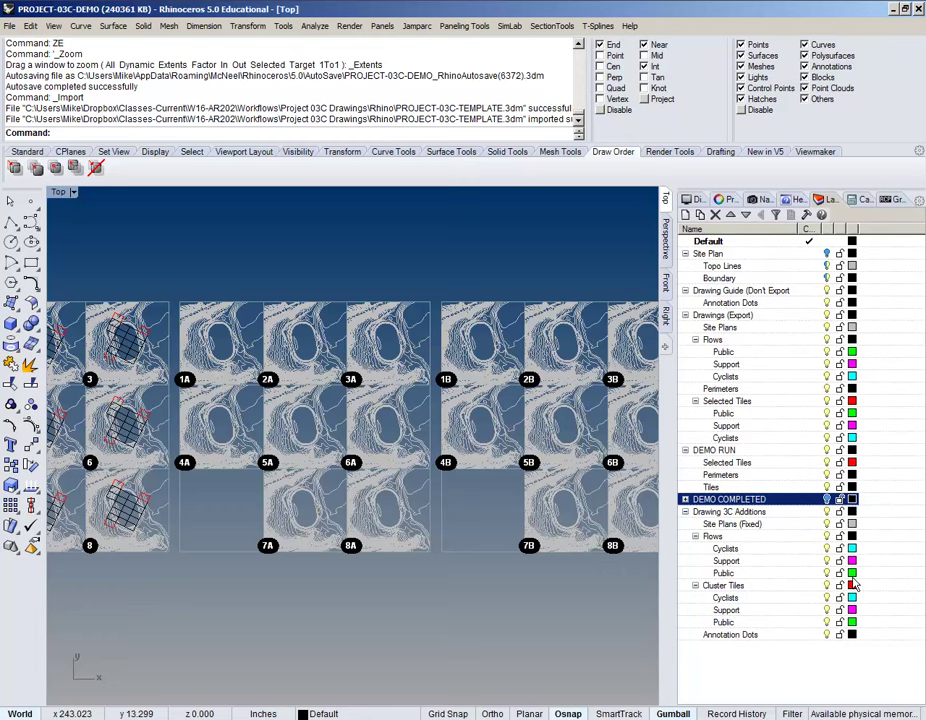
- Copy all objects on DEMO RUN's Selected Tiles, Perimeters and Tiles layers 24 inches from the original grid's lower-left corner to the A grid's matching corner
{"action": "left_click", "coordinate": [770, 463]}
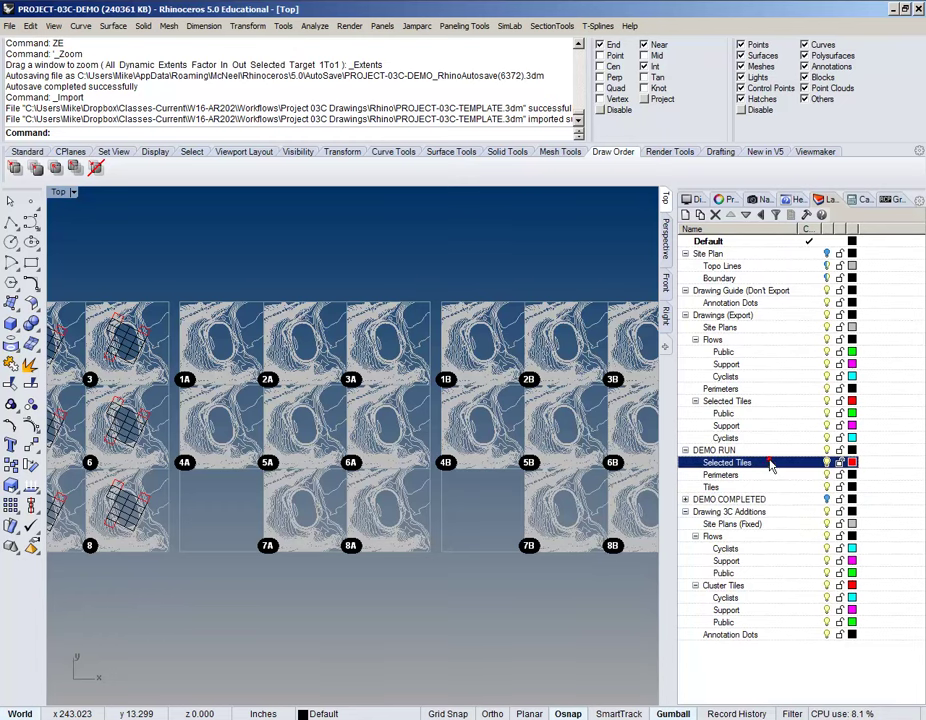
{"action": "left_click", "coordinate": [770, 487], "text": "shift"}
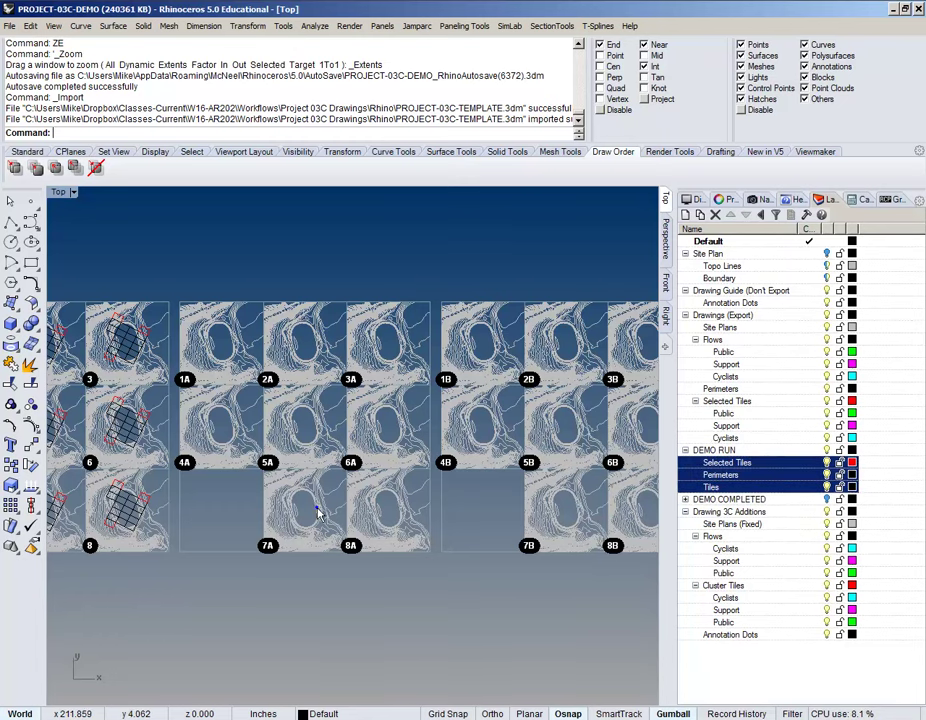
{"action": "left_click_drag", "start_coordinate": [316, 508], "coordinate": [319, 507]}
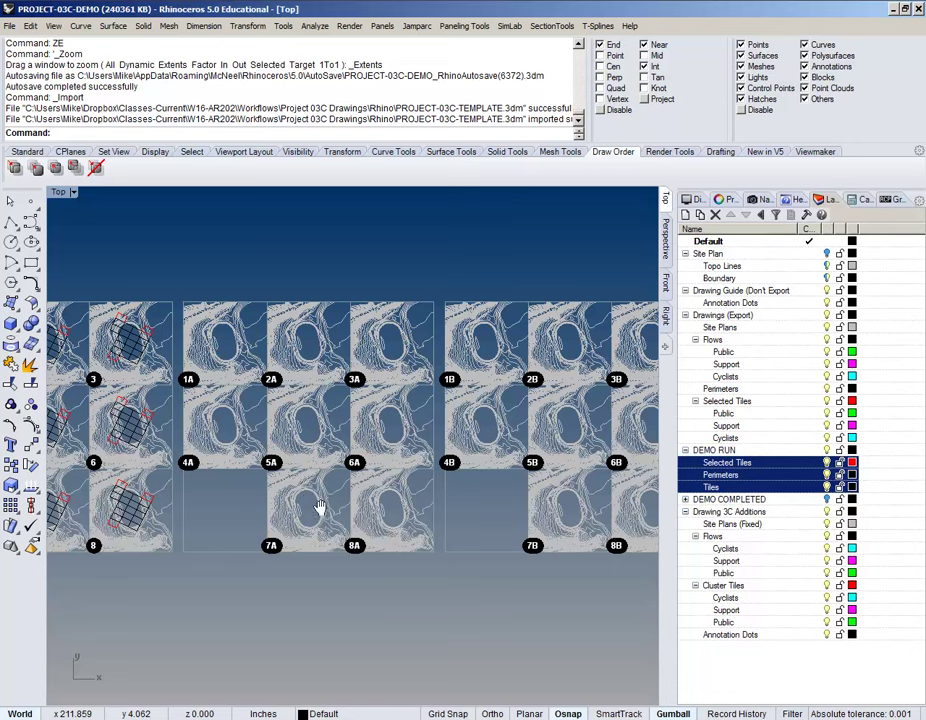
{"action": "right_click", "coordinate": [724, 465]}
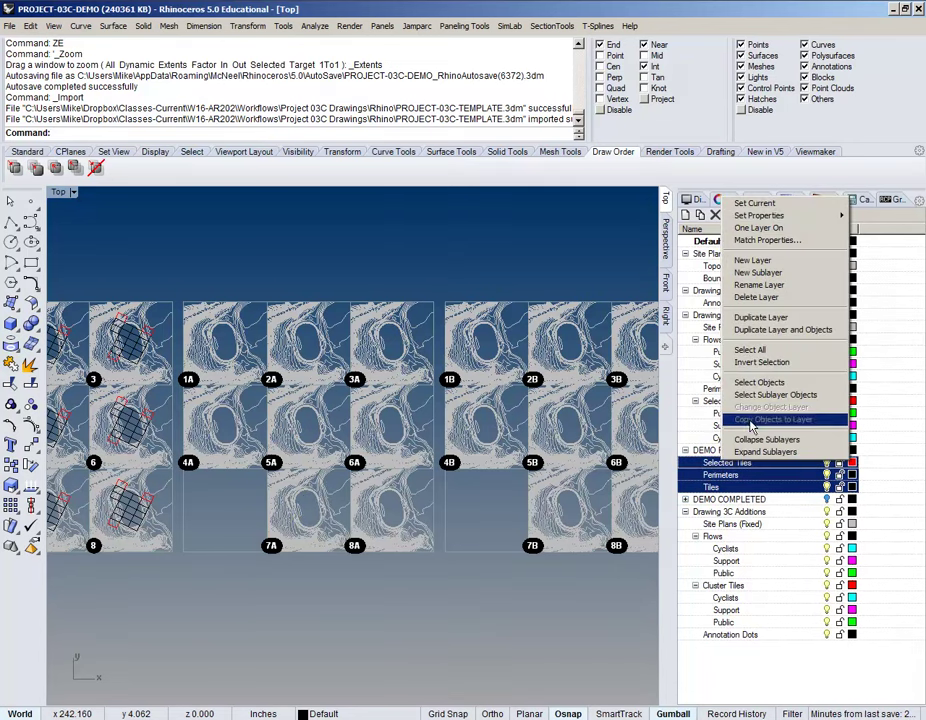
{"action": "left_click", "coordinate": [760, 382]}
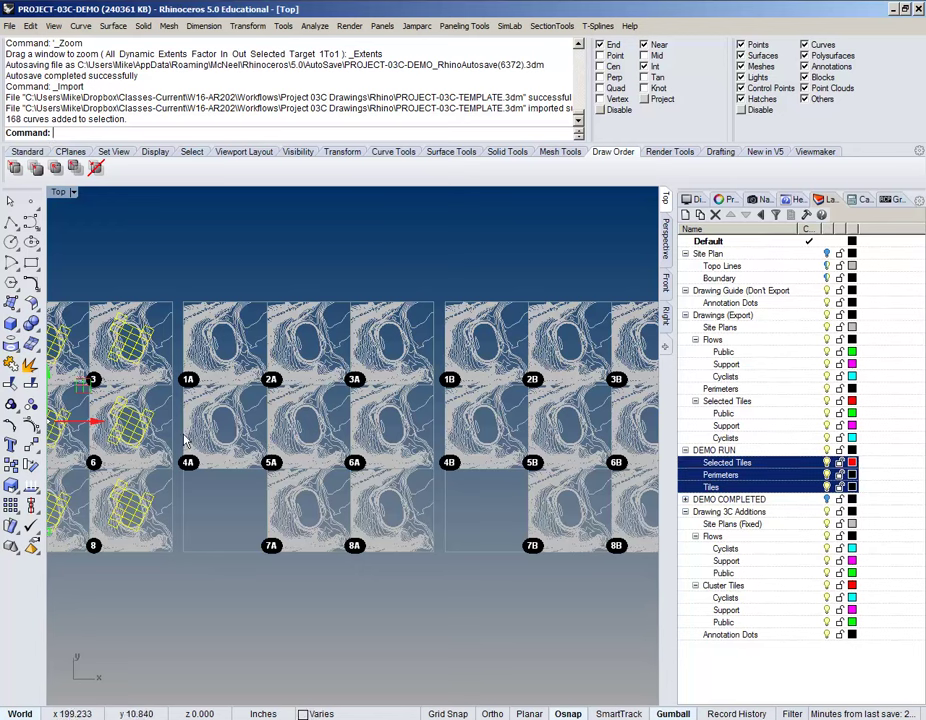
{"action": "left_click_drag", "start_coordinate": [122, 460], "coordinate": [262, 384]}
{"action": "scroll", "coordinate": [418, 463], "scroll_direction": "up", "scroll_amount": 5}
{"action": "left_click_drag", "start_coordinate": [418, 463], "coordinate": [354, 482]}
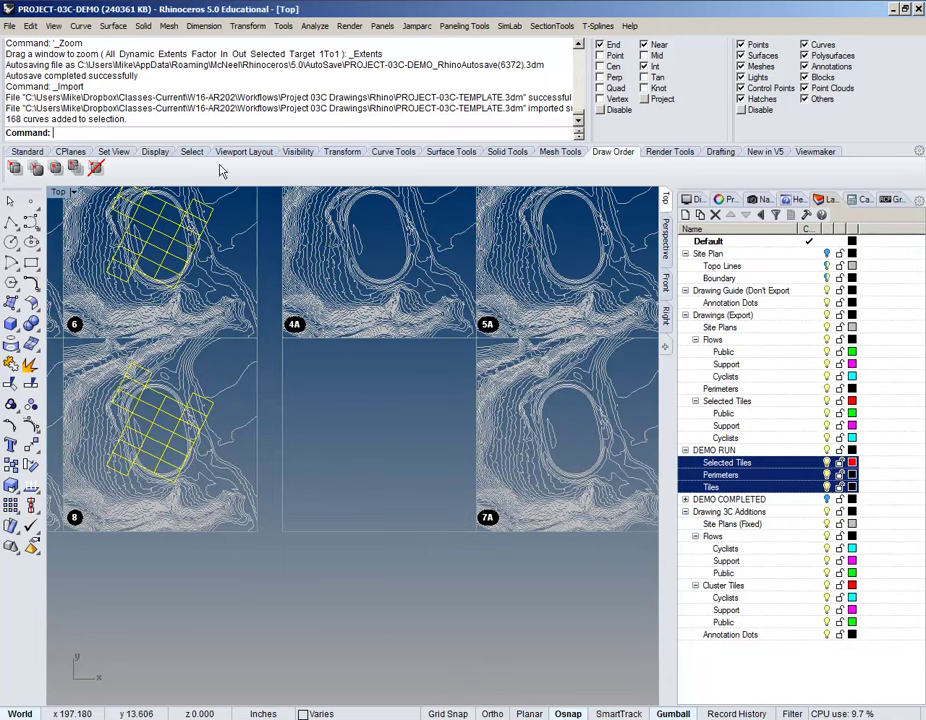
{"action": "left_click", "coordinate": [250, 25]}
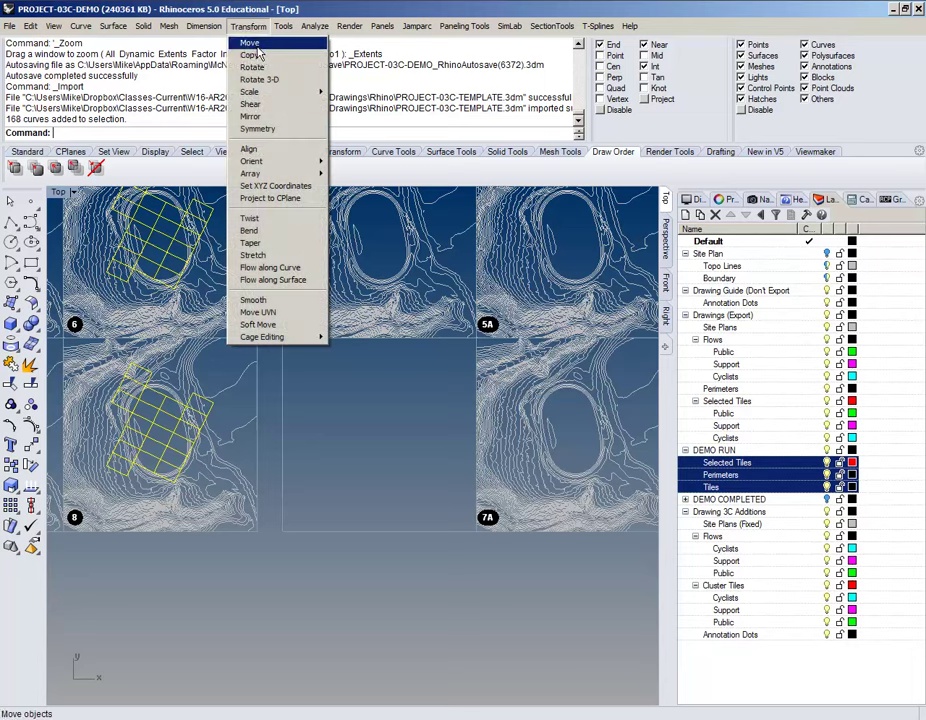
{"action": "left_click", "coordinate": [255, 53]}
{"action": "left_click_drag", "start_coordinate": [250, 622], "coordinate": [544, 616]}
{"action": "left_click_drag", "start_coordinate": [180, 606], "coordinate": [467, 624]}
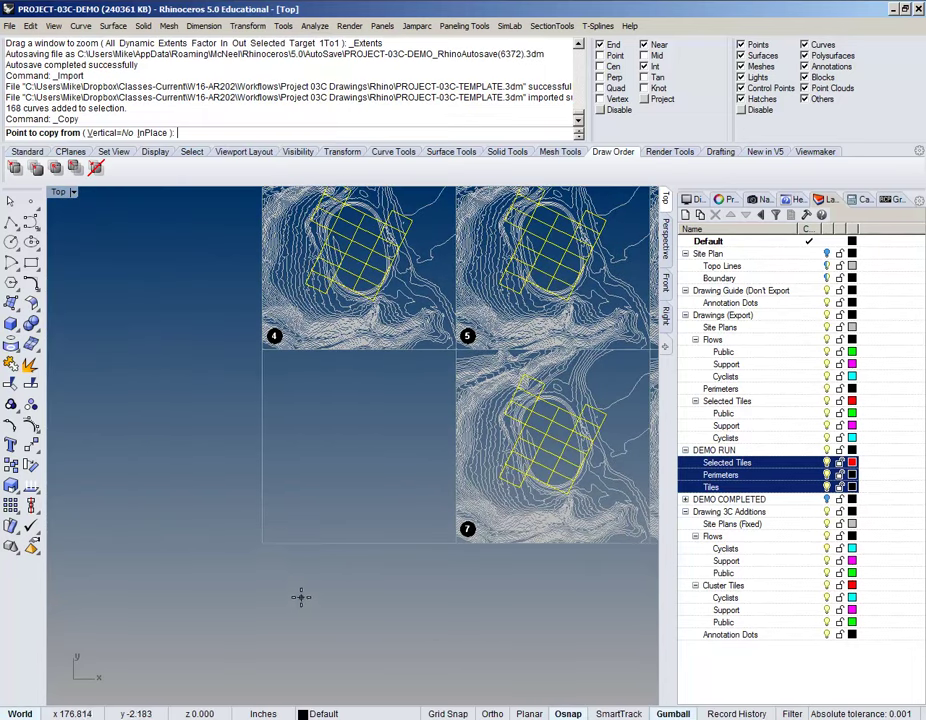
{"action": "left_click", "coordinate": [256, 537]}
{"action": "scroll", "coordinate": [345, 541], "scroll_direction": "down", "scroll_amount": 10}
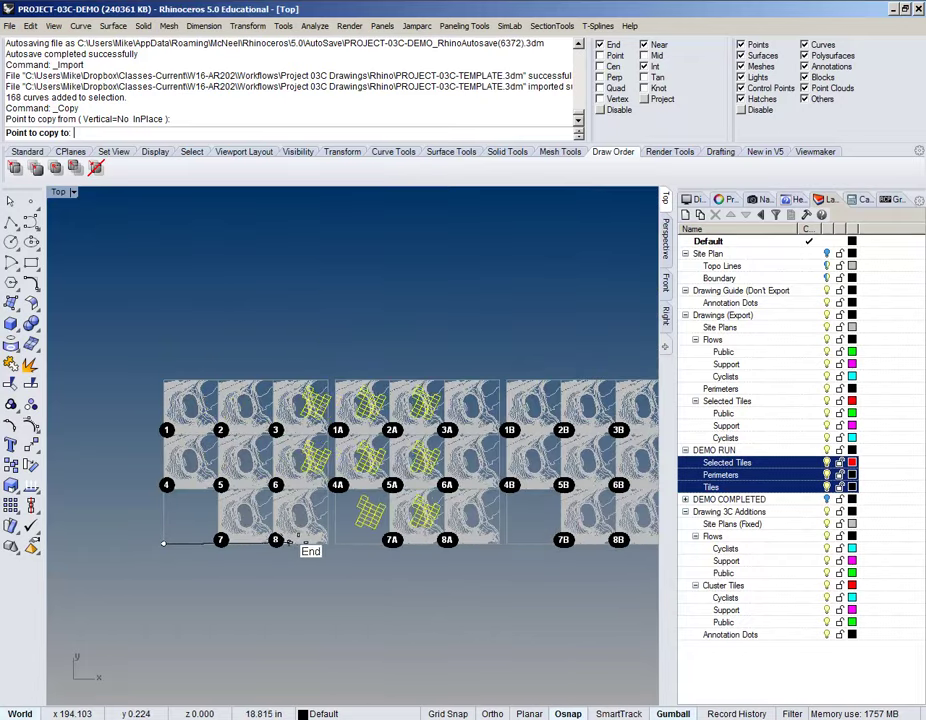
{"action": "scroll", "coordinate": [305, 543], "scroll_direction": "up", "scroll_amount": 2}
{"action": "scroll", "coordinate": [305, 543], "scroll_direction": "up", "scroll_amount": 2}
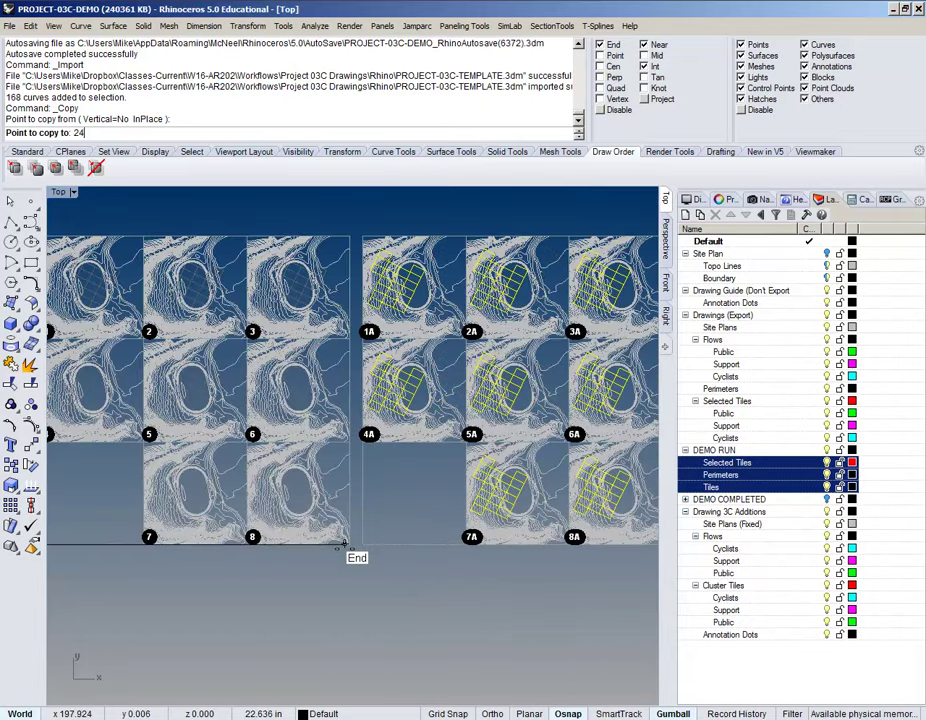
{"action": "type", "text": "24"}
{"action": "key", "text": "Return"}
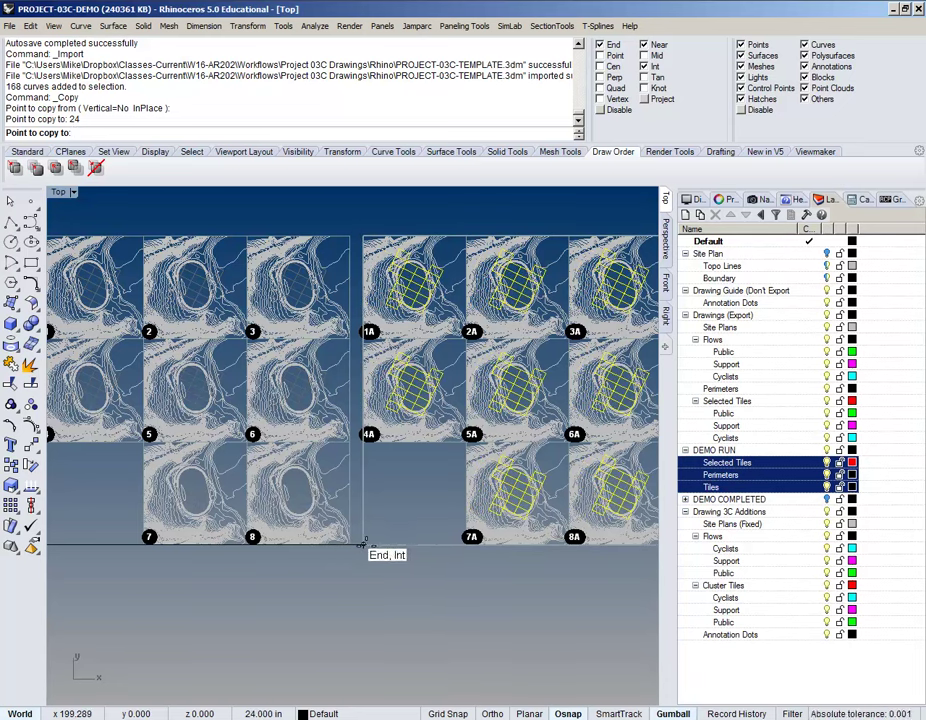
{"action": "left_click", "coordinate": [362, 545]}
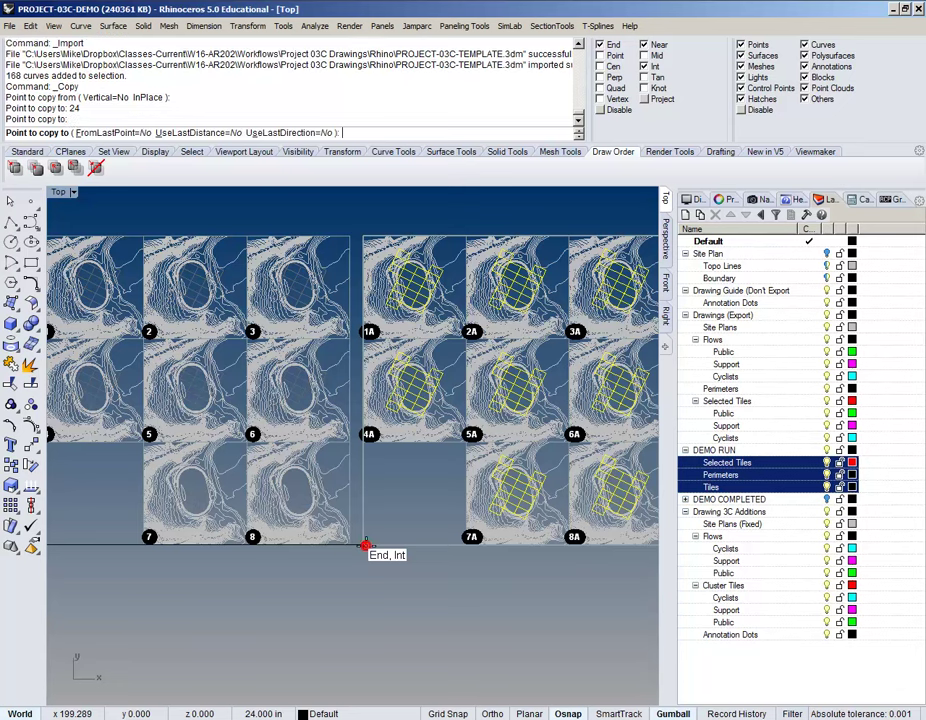
- Place a second copy of the tile curves at the B grid's lower-left corner and finish copying
{"action": "left_click_drag", "start_coordinate": [294, 545], "coordinate": [273, 519]}
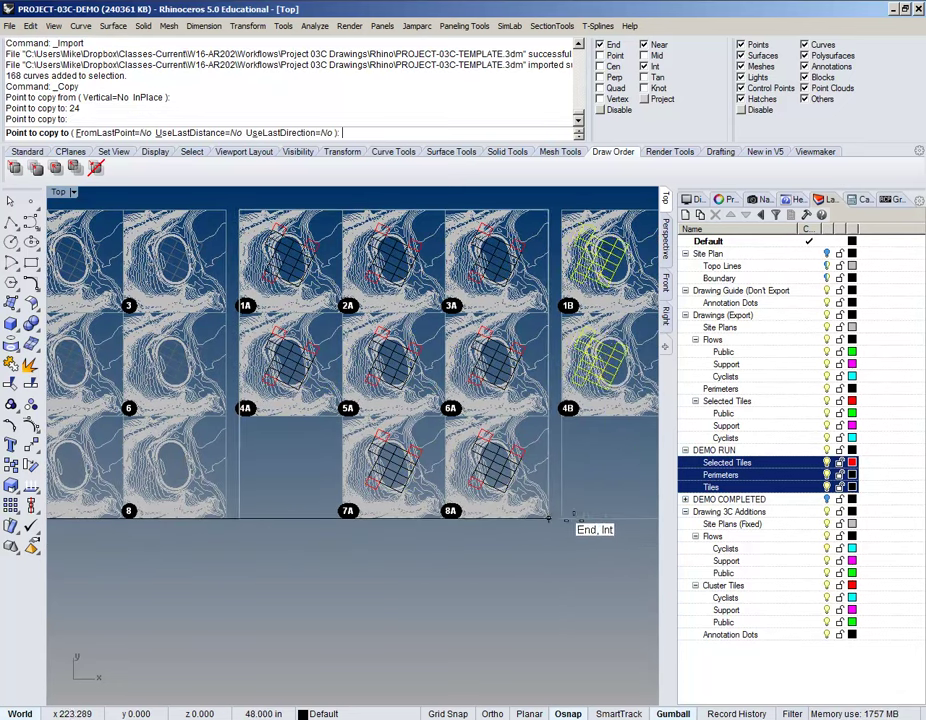
{"action": "left_click", "coordinate": [562, 517]}
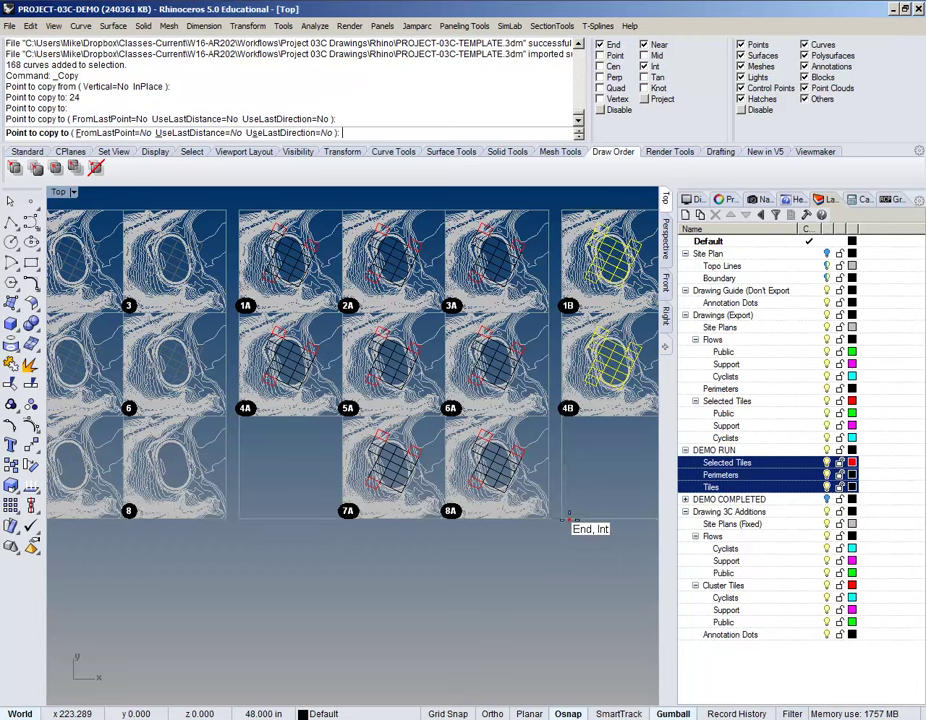
{"action": "left_click_drag", "start_coordinate": [566, 517], "coordinate": [318, 494]}
{"action": "key", "text": "Return"}
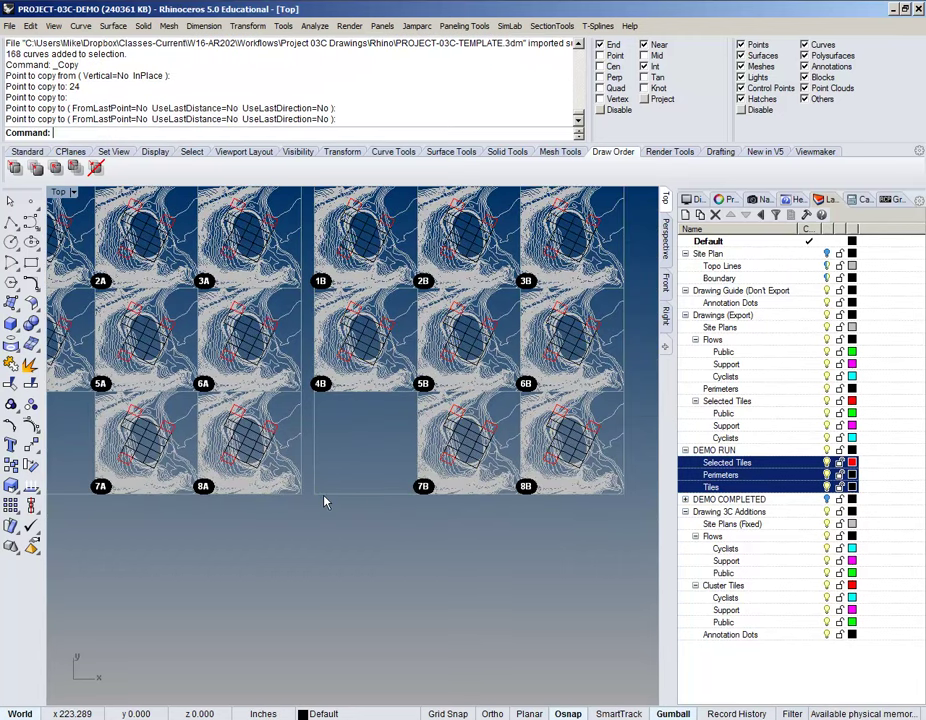
- Hide the entire original grid of site plans 1 to 8, including its curves and number dots
{"action": "scroll", "coordinate": [320, 505], "scroll_direction": "down", "scroll_amount": 4}
{"action": "left_click_drag", "start_coordinate": [335, 552], "coordinate": [382, 539]}
{"action": "left_click_drag", "start_coordinate": [222, 585], "coordinate": [251, 578]}
{"action": "left_click", "coordinate": [267, 265]}
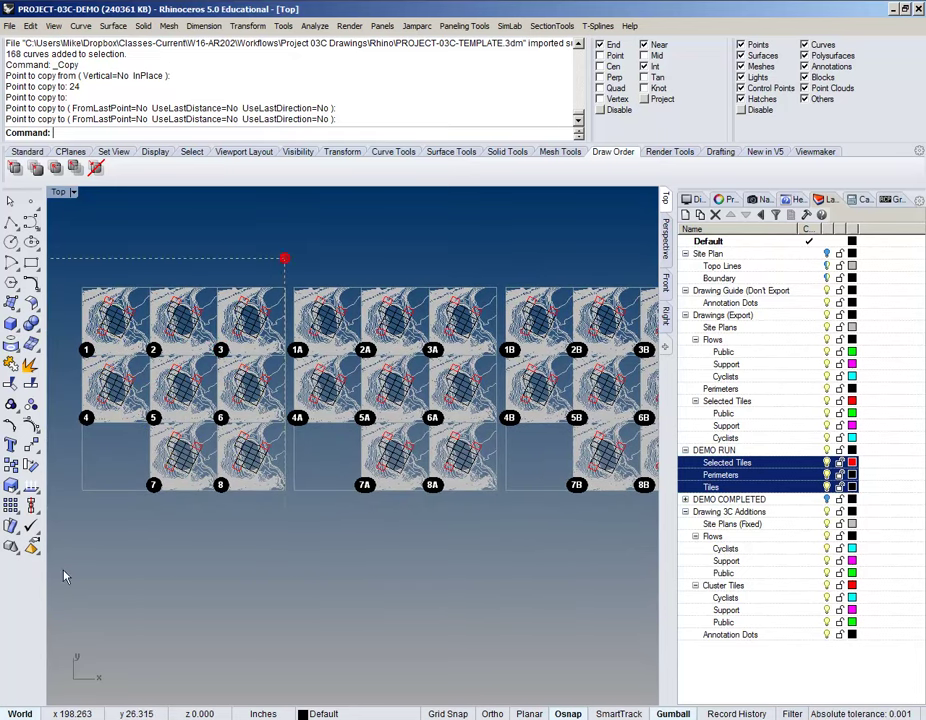
{"action": "left_click_drag", "start_coordinate": [62, 557], "coordinate": [65, 555]}
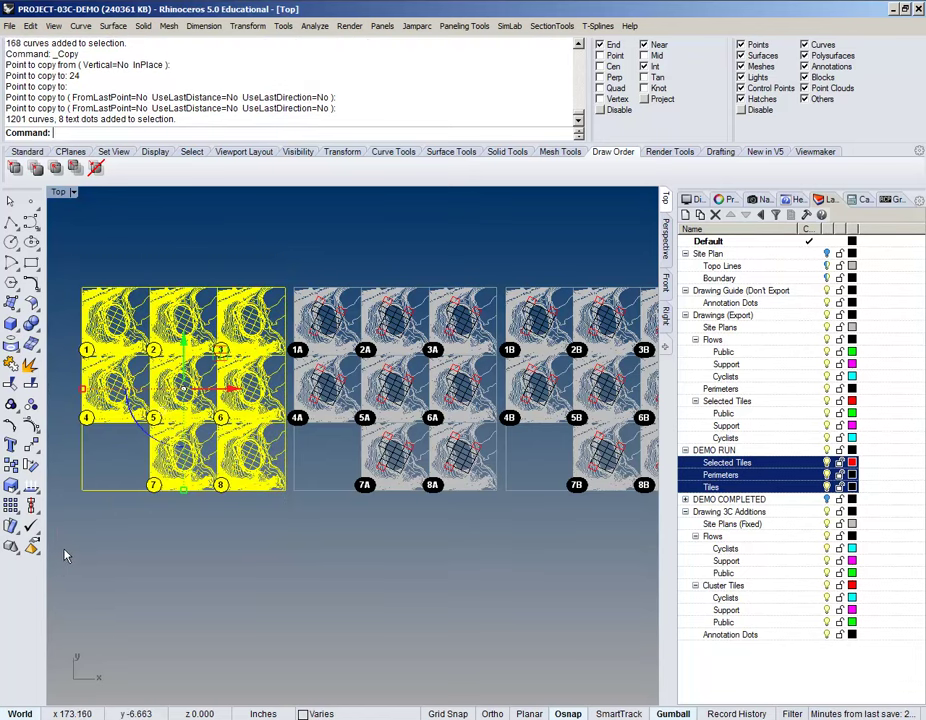
{"action": "key", "text": "ctrl+h"}
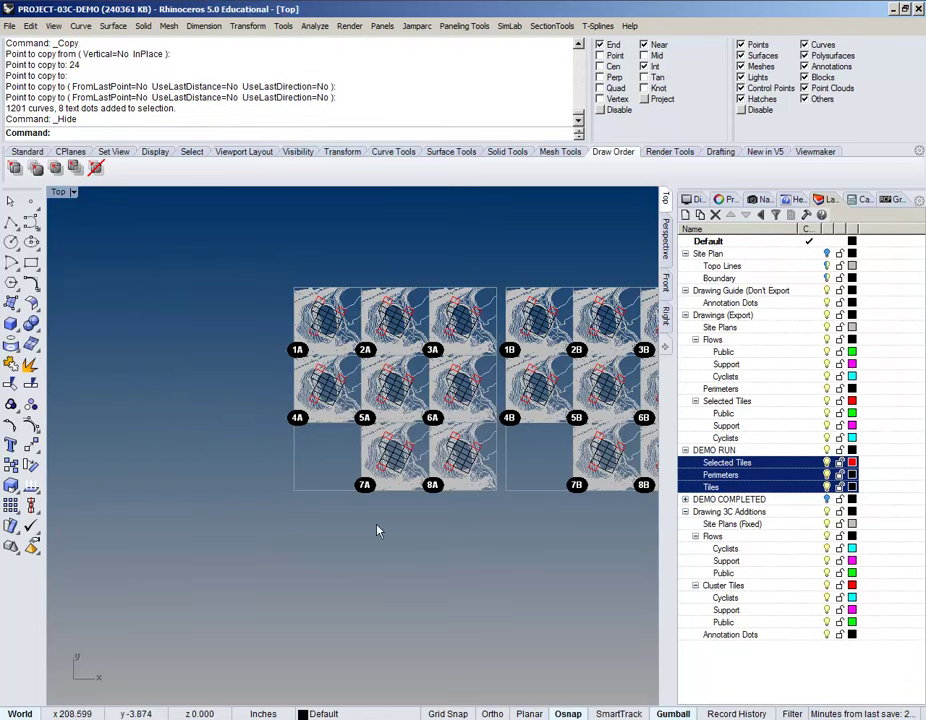
- View the A and B grids, then inspect the tile grid and selected tiles of site plan 1A up close
{"action": "left_click_drag", "start_coordinate": [468, 512], "coordinate": [270, 554]}
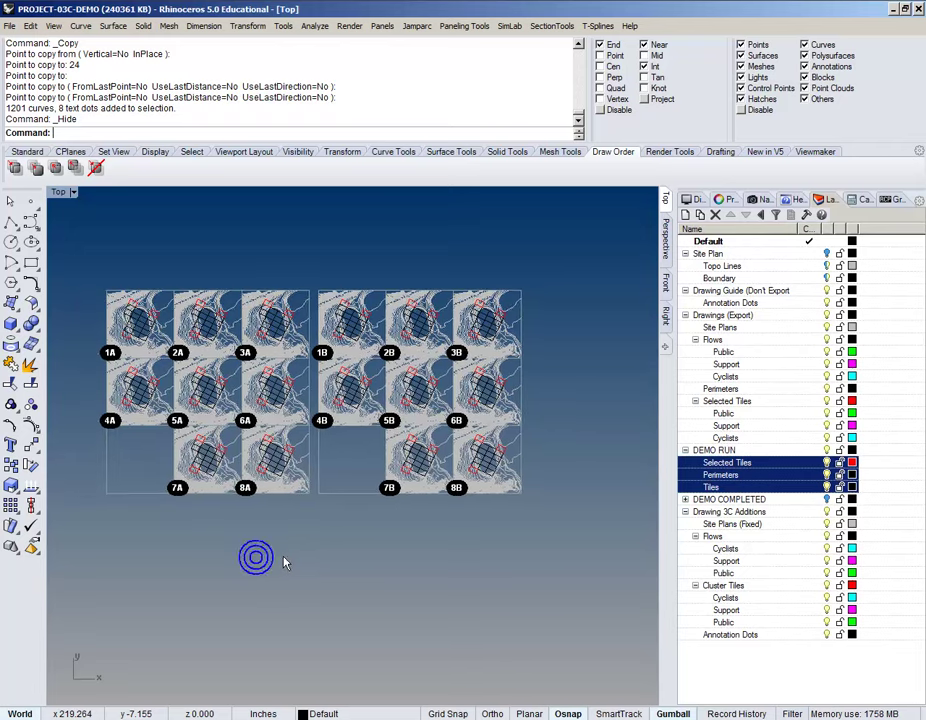
{"action": "scroll", "coordinate": [158, 377], "scroll_direction": "up", "scroll_amount": 5}
{"action": "left_click_drag", "start_coordinate": [161, 372], "coordinate": [189, 377]}
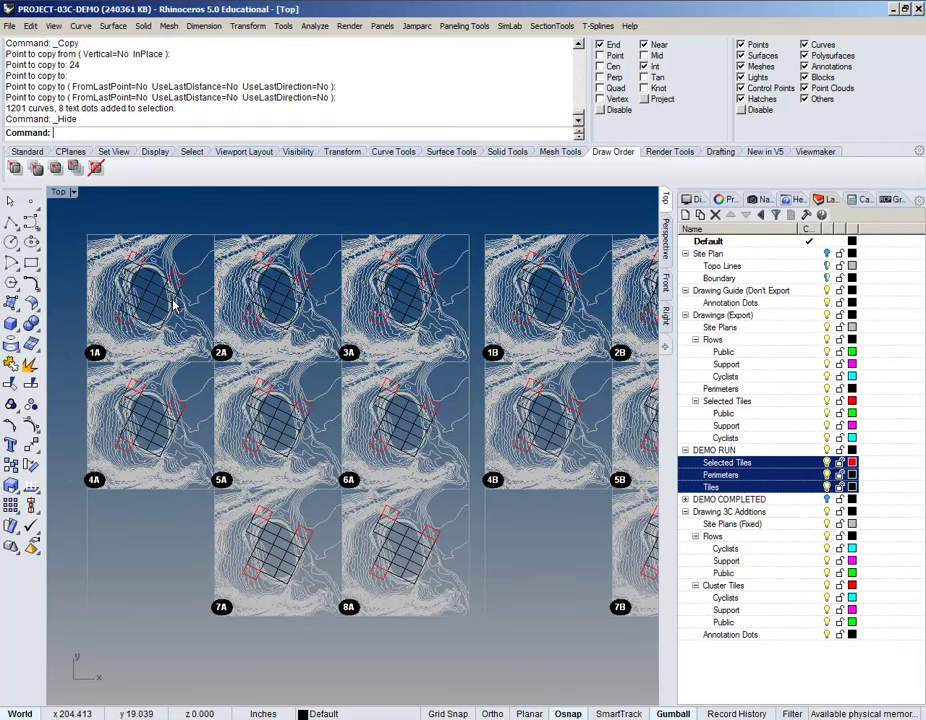
{"action": "left_click_drag", "start_coordinate": [157, 296], "coordinate": [238, 314]}
{"action": "scroll", "coordinate": [238, 316], "scroll_direction": "up", "scroll_amount": 5}
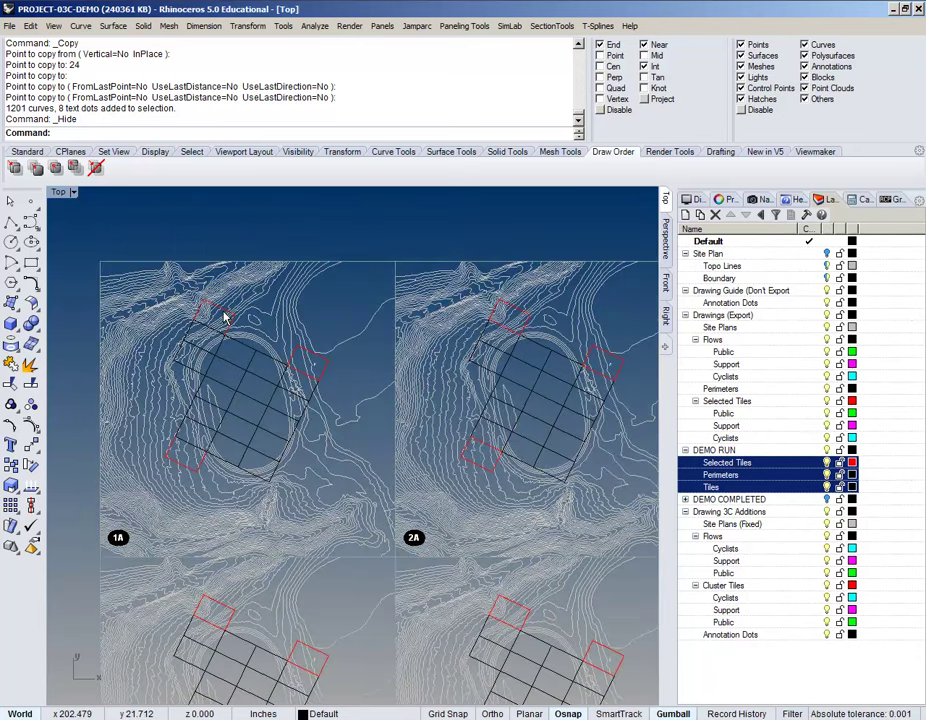
{"action": "scroll", "coordinate": [225, 317], "scroll_direction": "up", "scroll_amount": 4}
{"action": "left_click_drag", "start_coordinate": [256, 420], "coordinate": [329, 408]}
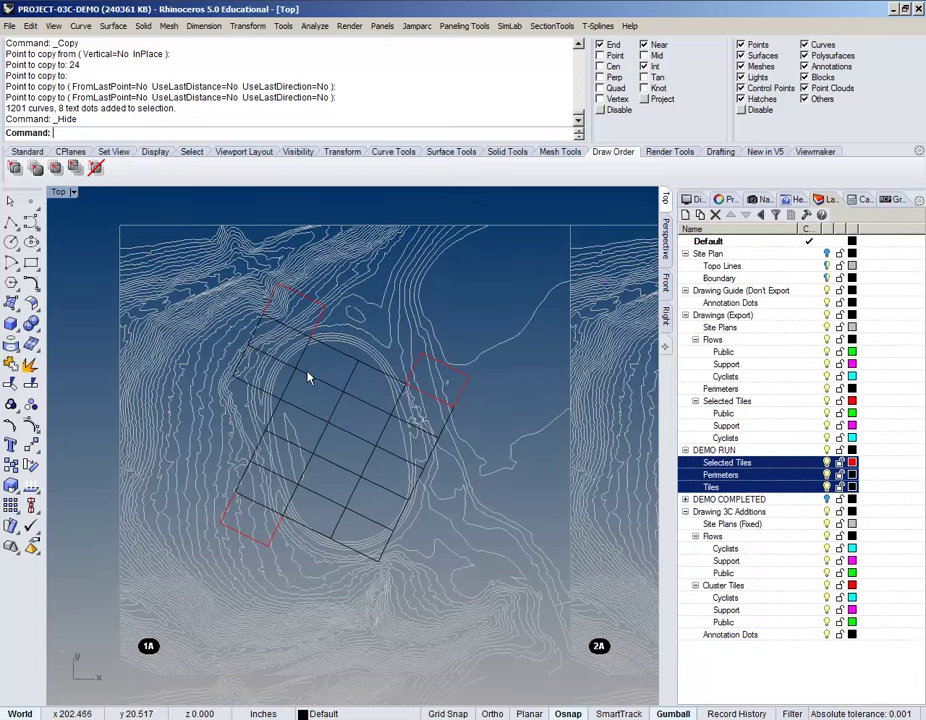
- Examine the three selected tiles of site plan 1A and pick the red outline of the eastern one
{"action": "scroll", "coordinate": [278, 307], "scroll_direction": "up", "scroll_amount": 3}
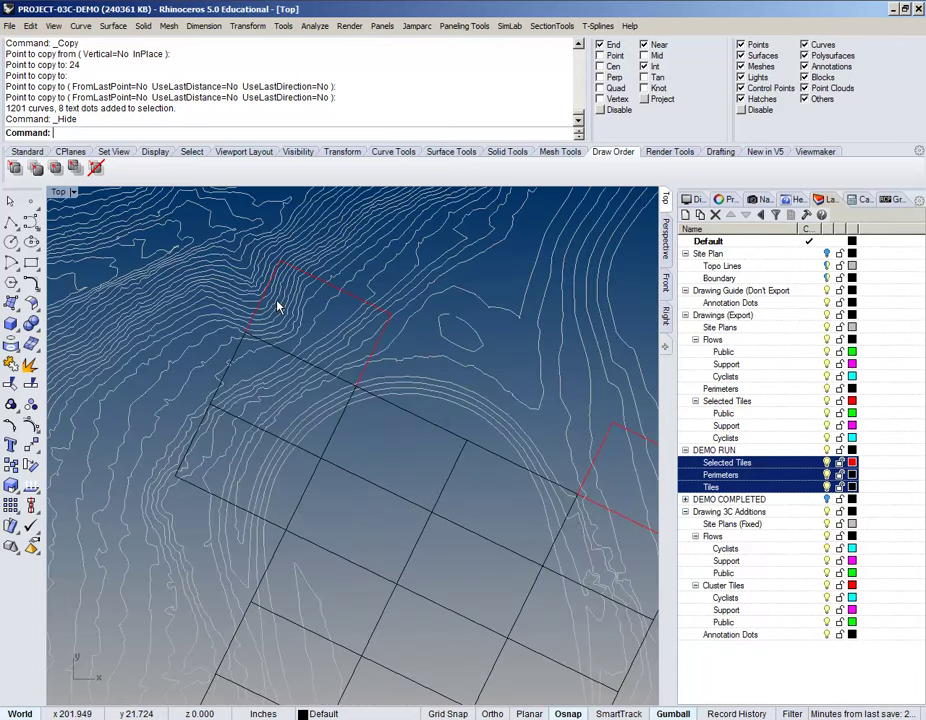
{"action": "scroll", "coordinate": [278, 307], "scroll_direction": "down", "scroll_amount": 3}
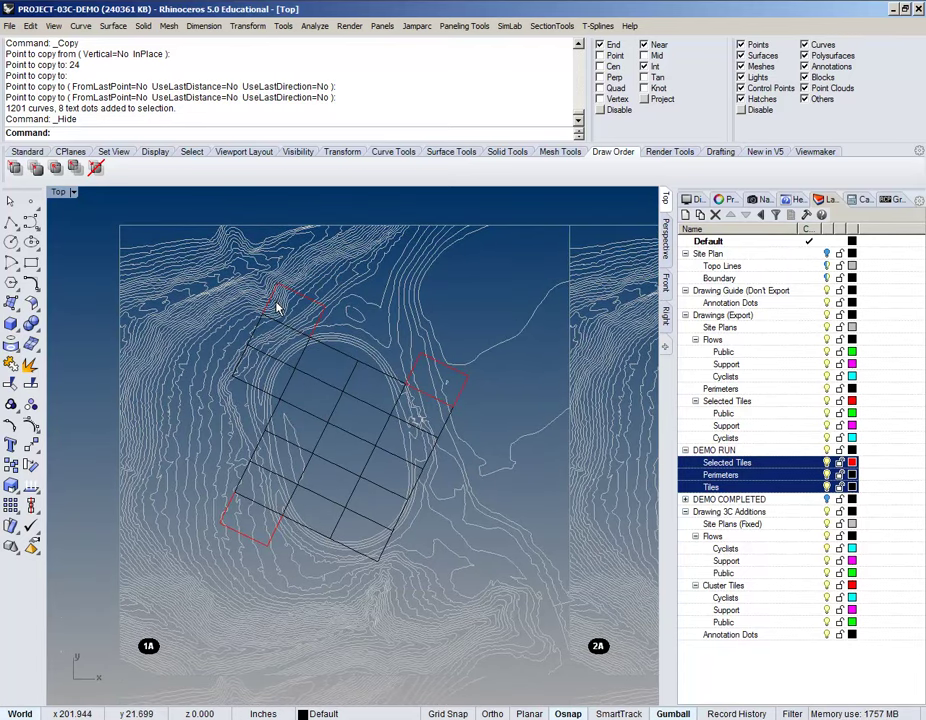
{"action": "left_click_drag", "start_coordinate": [286, 350], "coordinate": [251, 296]}
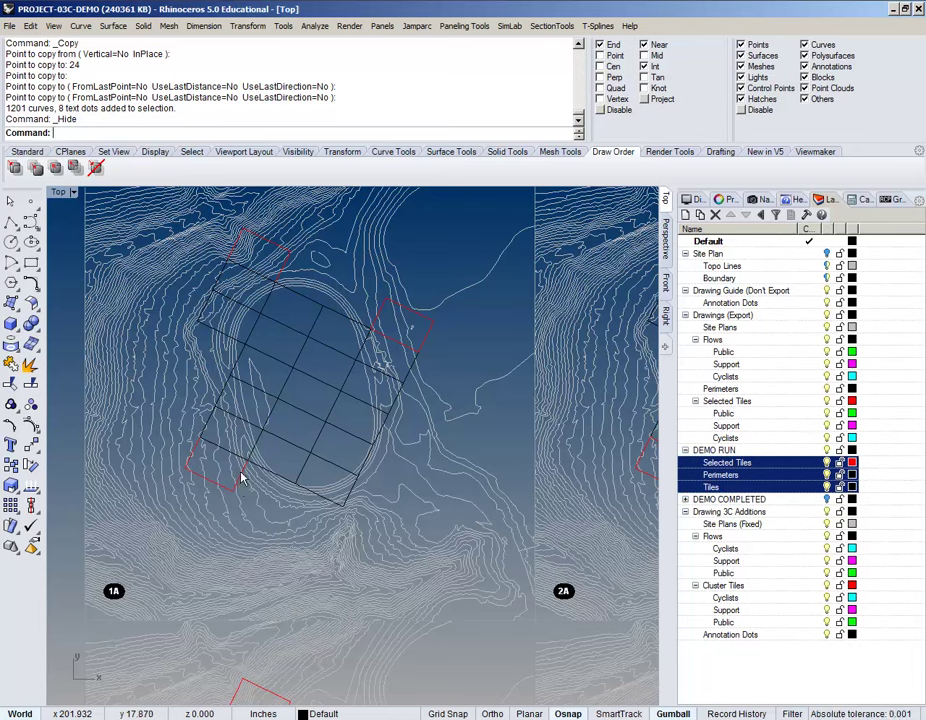
{"action": "scroll", "coordinate": [380, 370], "scroll_direction": "up", "scroll_amount": 5}
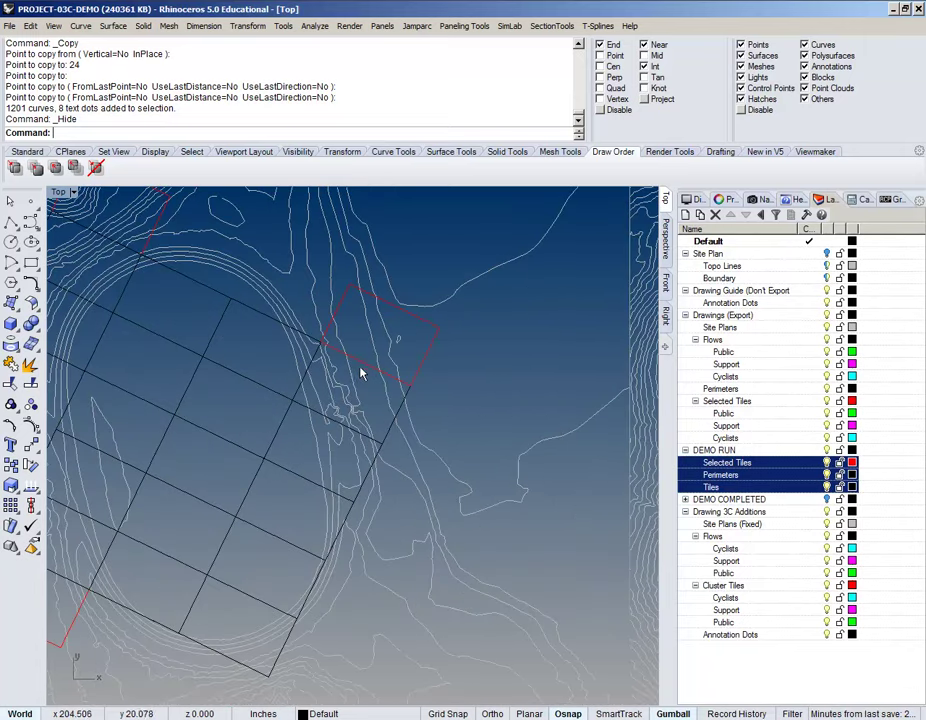
{"action": "left_click", "coordinate": [362, 366]}
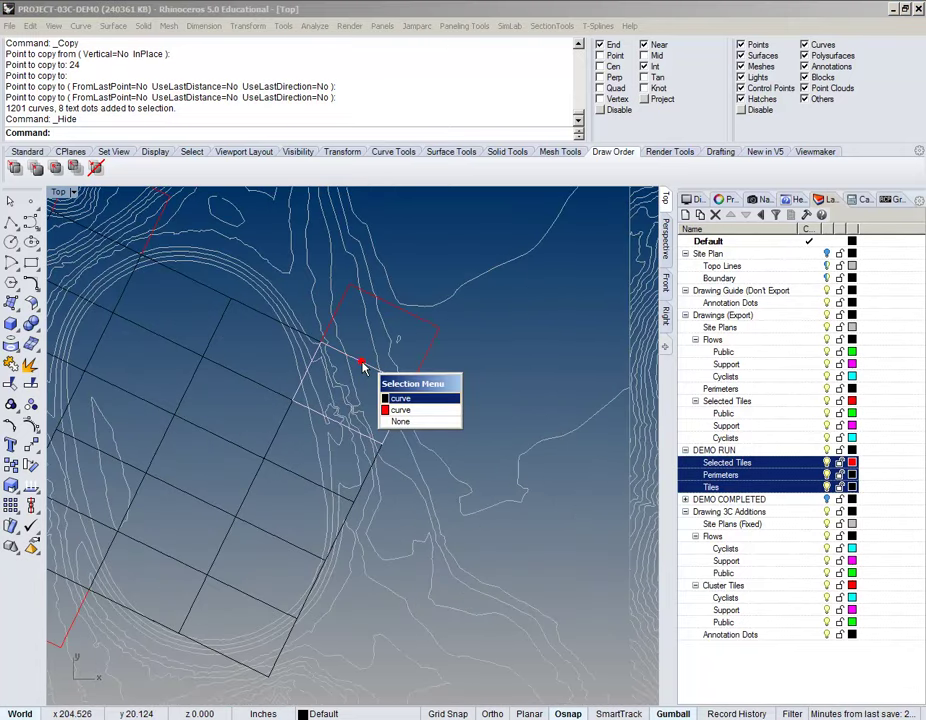
{"action": "left_click", "coordinate": [396, 410]}
{"action": "scroll", "coordinate": [368, 455], "scroll_direction": "down", "scroll_amount": 3}
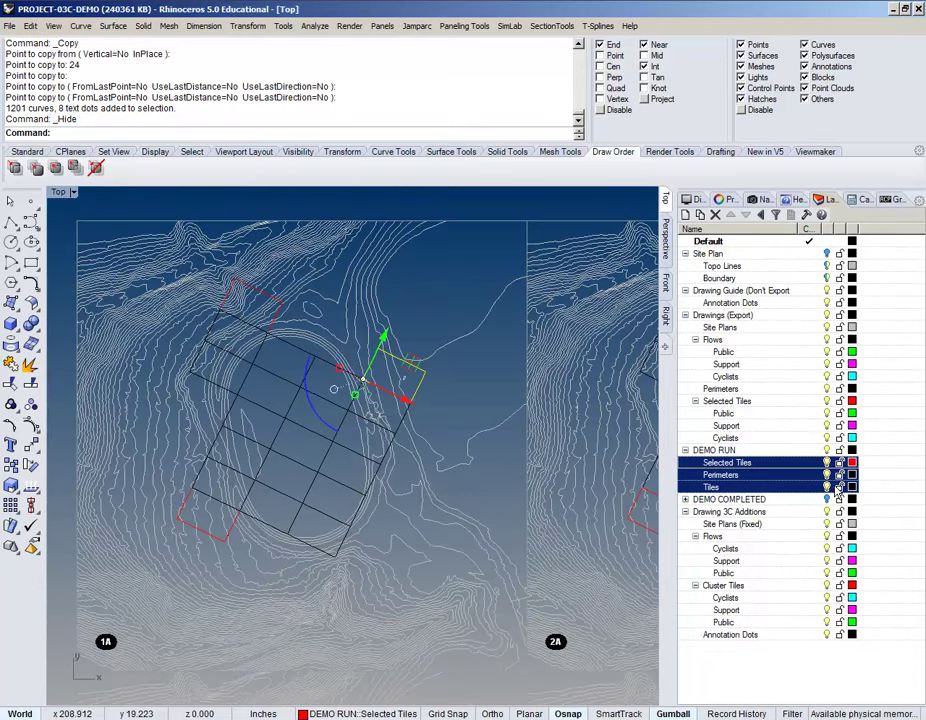
- Make the Cyclists sublayer of Drawings (Export)'s Selected Tiles current and lock DEMO RUN's Tiles layer
{"action": "left_click", "coordinate": [838, 486]}
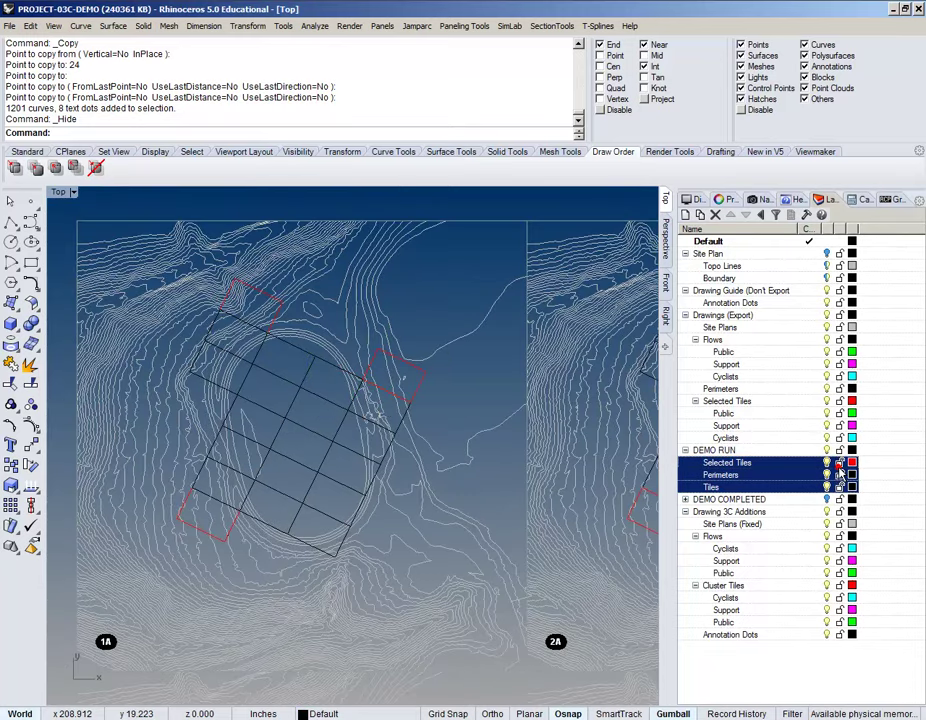
{"action": "left_click", "coordinate": [808, 438]}
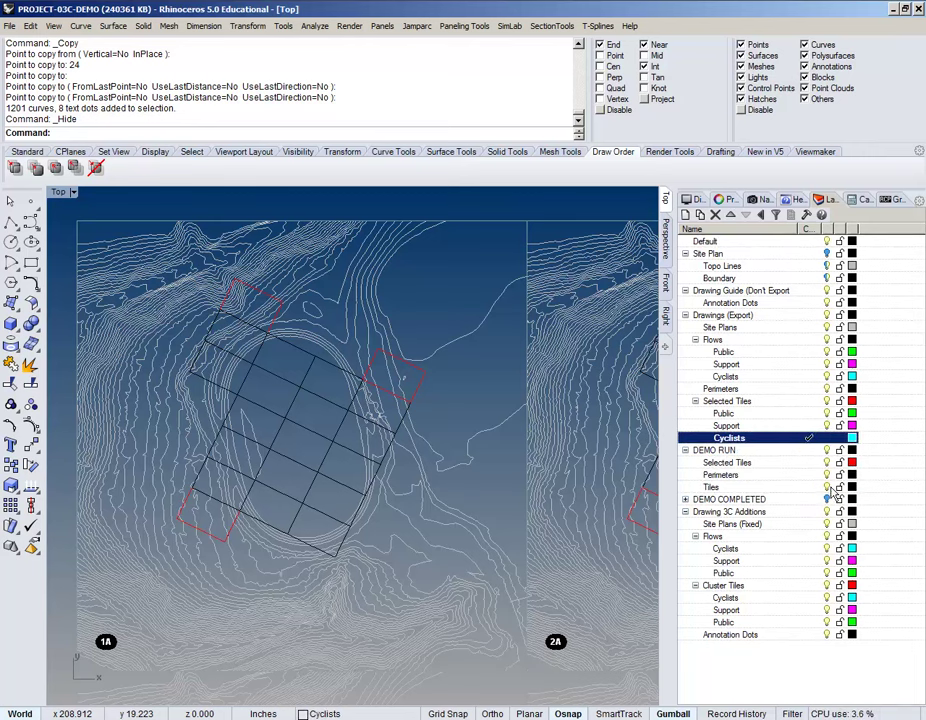
{"action": "left_click", "coordinate": [785, 487]}
- Move site plan 1A's eastern selected tile outline to the Public sublayer of Cluster Tiles in Drawing 3C Additions
{"action": "left_click", "coordinate": [418, 386]}
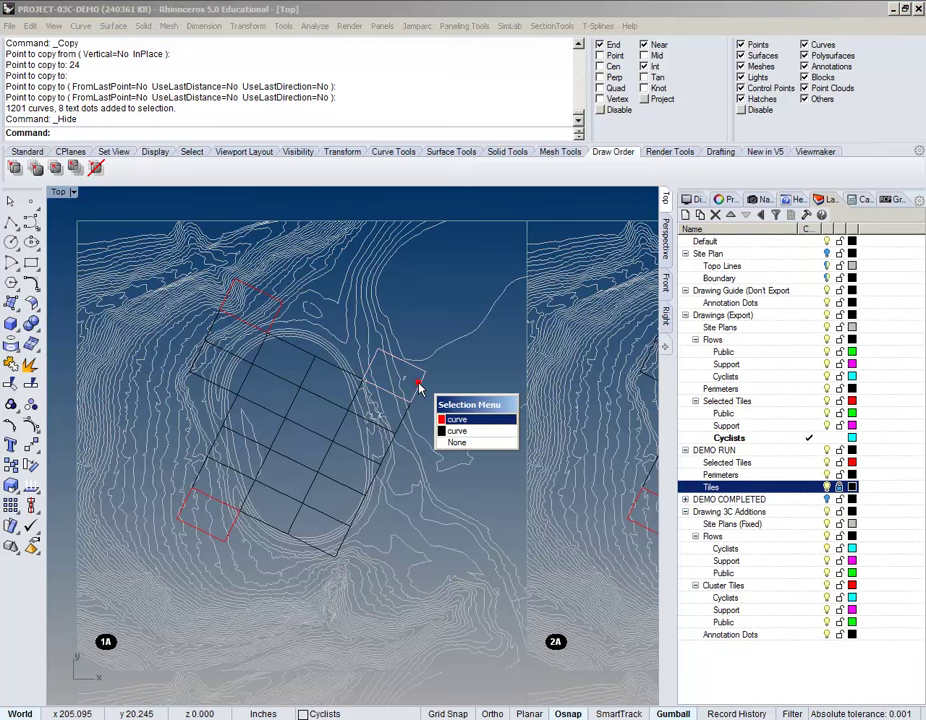
{"action": "left_click", "coordinate": [447, 418]}
{"action": "scroll", "coordinate": [385, 355], "scroll_direction": "up", "scroll_amount": 4}
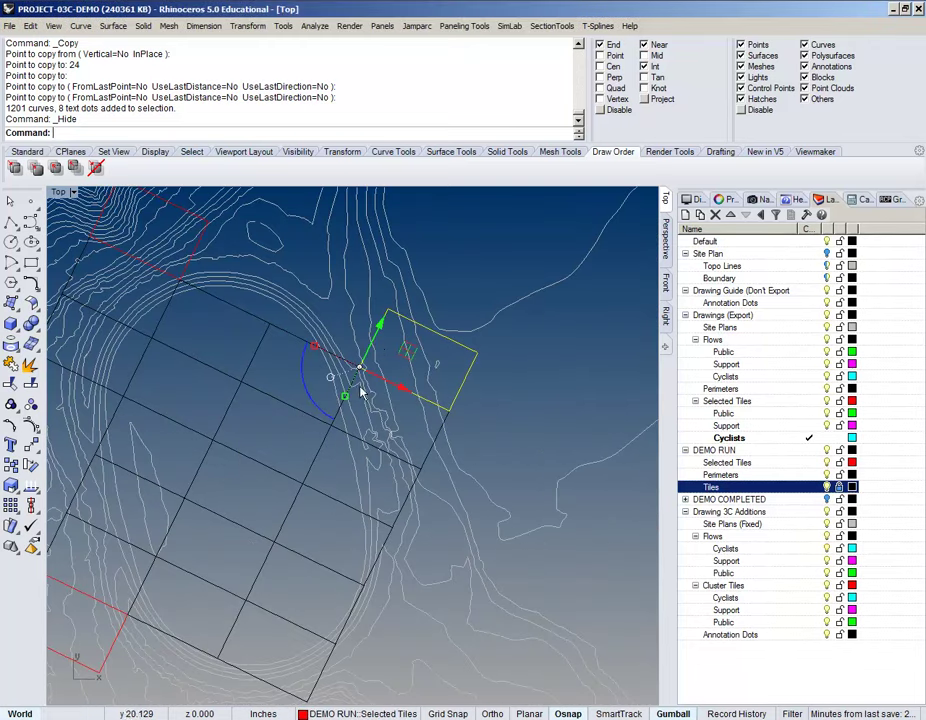
{"action": "right_click", "coordinate": [795, 621]}
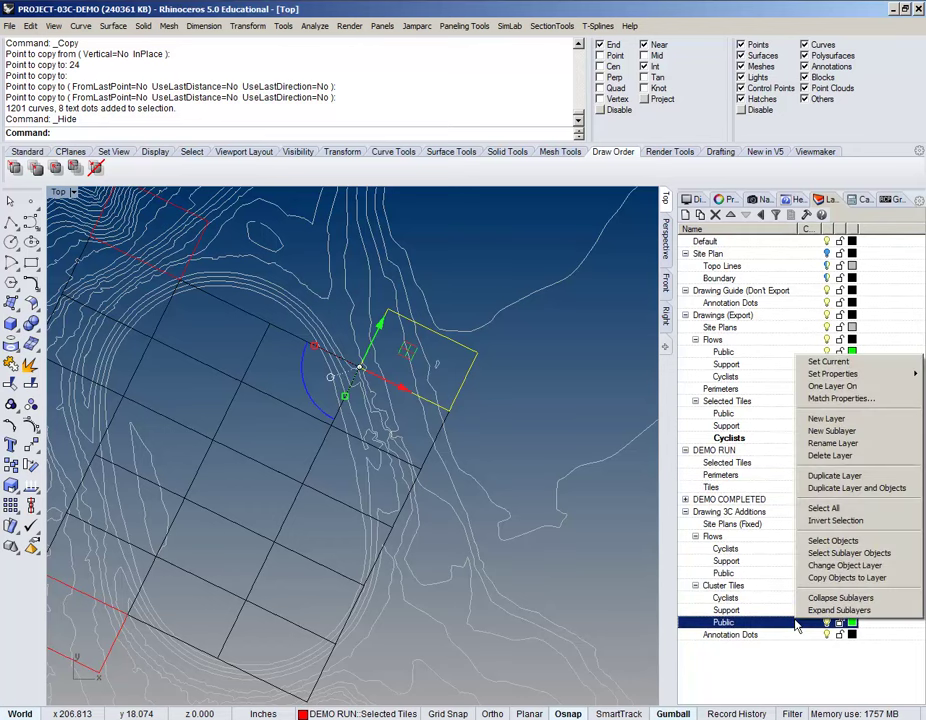
{"action": "left_click", "coordinate": [832, 565]}
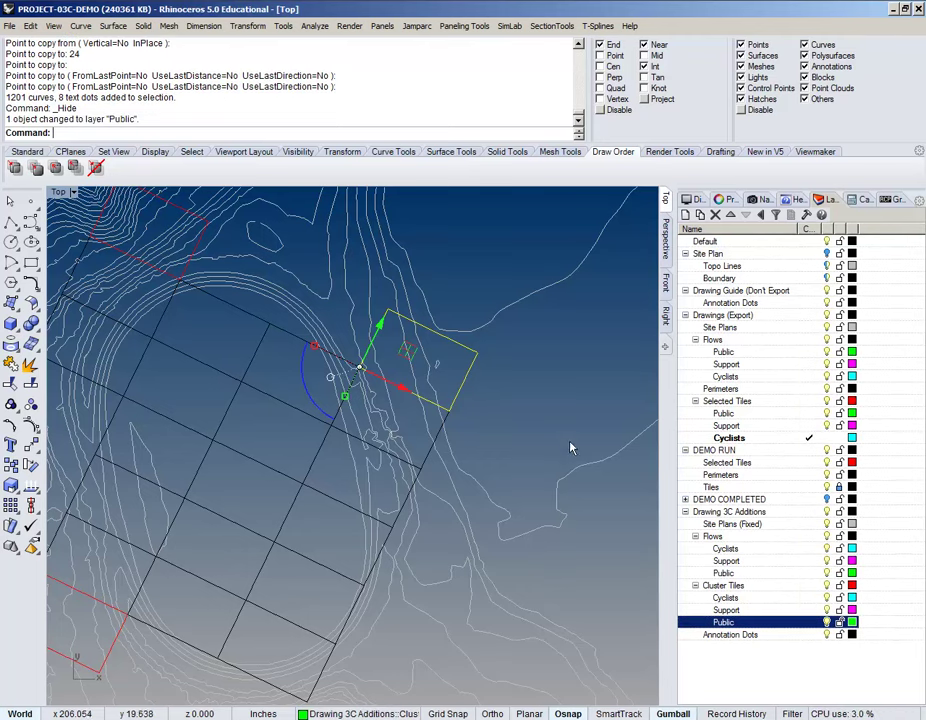
{"action": "mouse_move", "coordinate": [533, 434]}
{"action": "left_mouse_down"}
{"action": "mouse_move", "coordinate": [547, 422]}
{"action": "mouse_move", "coordinate": [548, 443]}
{"action": "left_mouse_up"}
- Move site plan 1A's northern selected tile outline to the Cyclists sublayer of Cluster Tiles in Drawing 3C Additions
{"action": "left_click_drag", "start_coordinate": [307, 439], "coordinate": [419, 495]}
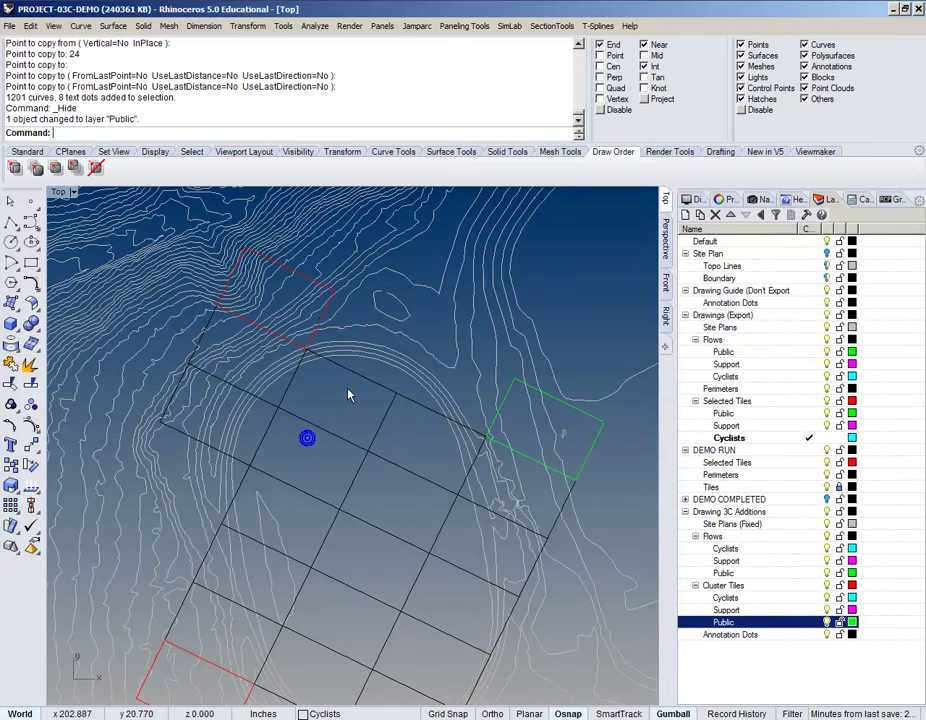
{"action": "left_click", "coordinate": [313, 342]}
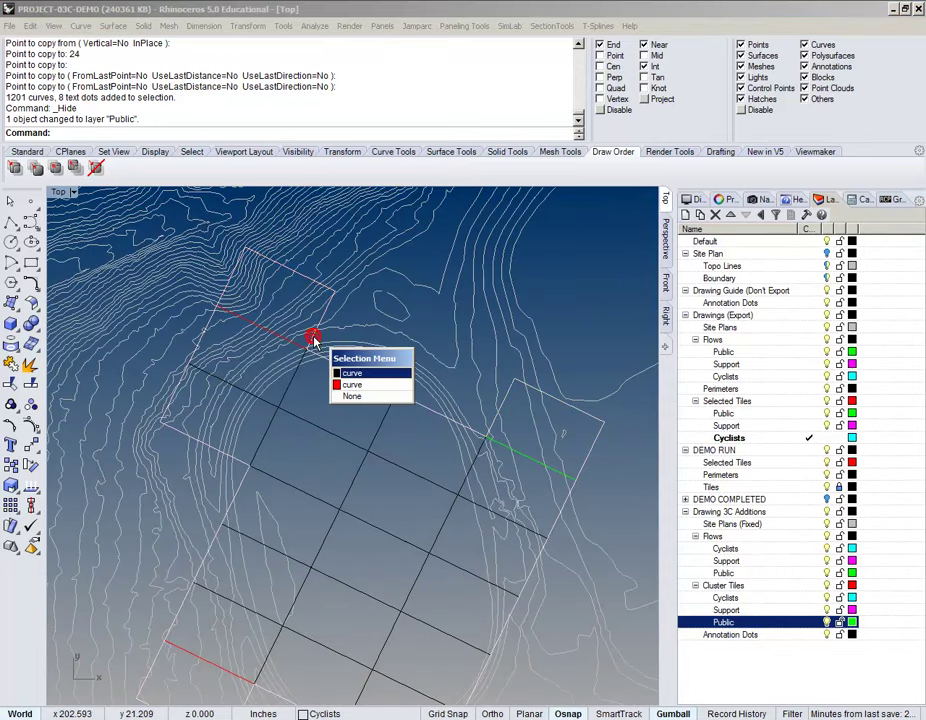
{"action": "left_click", "coordinate": [352, 384]}
{"action": "scroll", "coordinate": [362, 424], "scroll_direction": "down", "scroll_amount": 5}
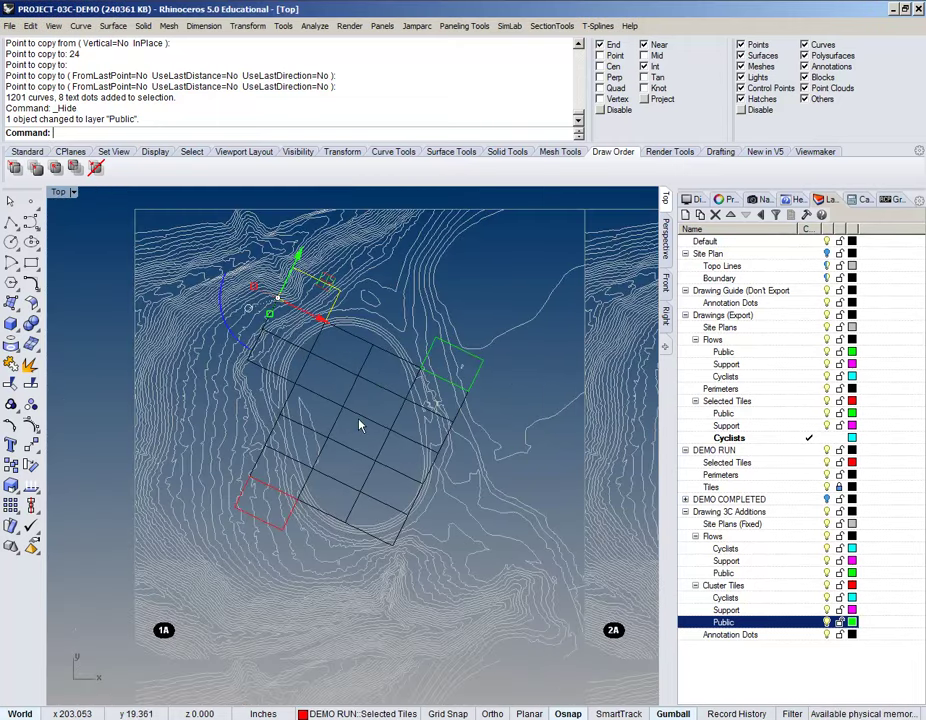
{"action": "scroll", "coordinate": [310, 384], "scroll_direction": "up", "scroll_amount": 4}
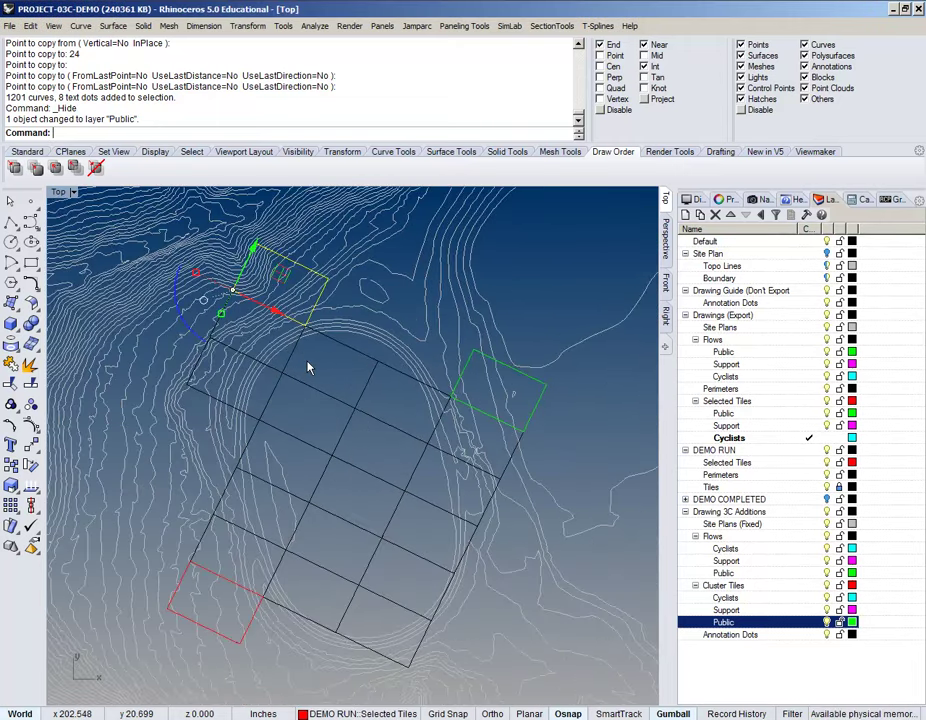
{"action": "right_click", "coordinate": [768, 597]}
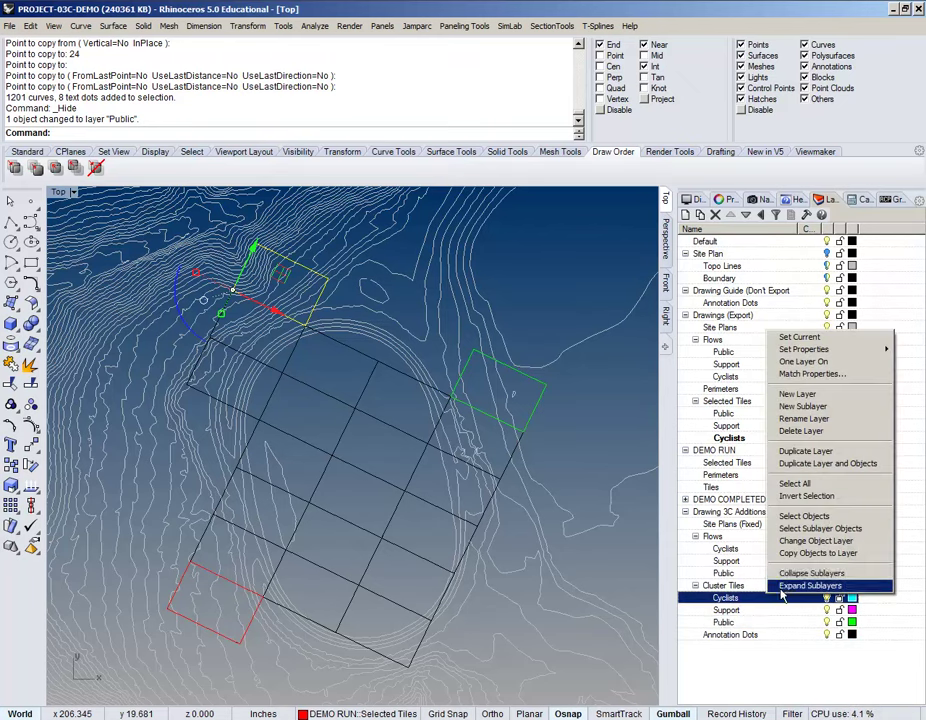
{"action": "left_click", "coordinate": [805, 540]}
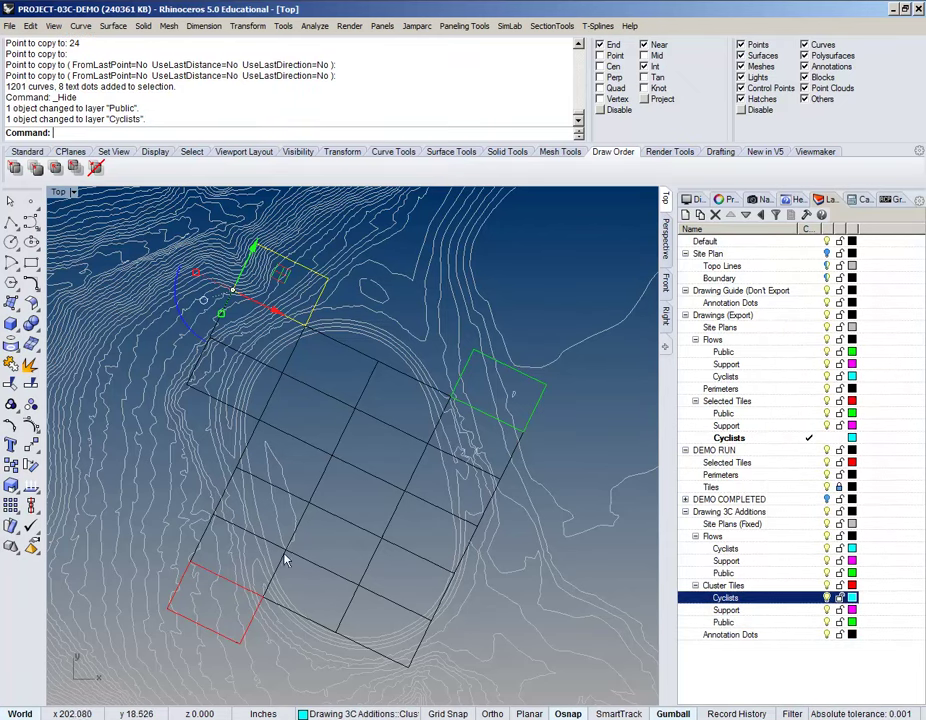
- Move site plan 1A's southwestern selected tile outline to the Support sublayer of Cluster Tiles in Drawing 3C Additions
{"action": "left_click", "coordinate": [244, 636]}
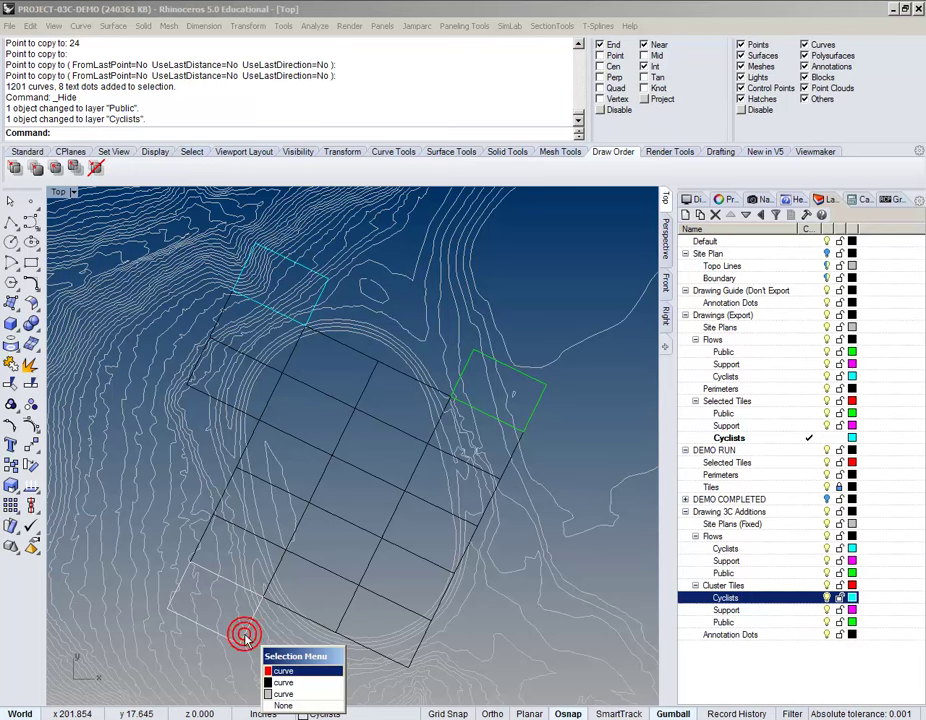
{"action": "left_click", "coordinate": [283, 682]}
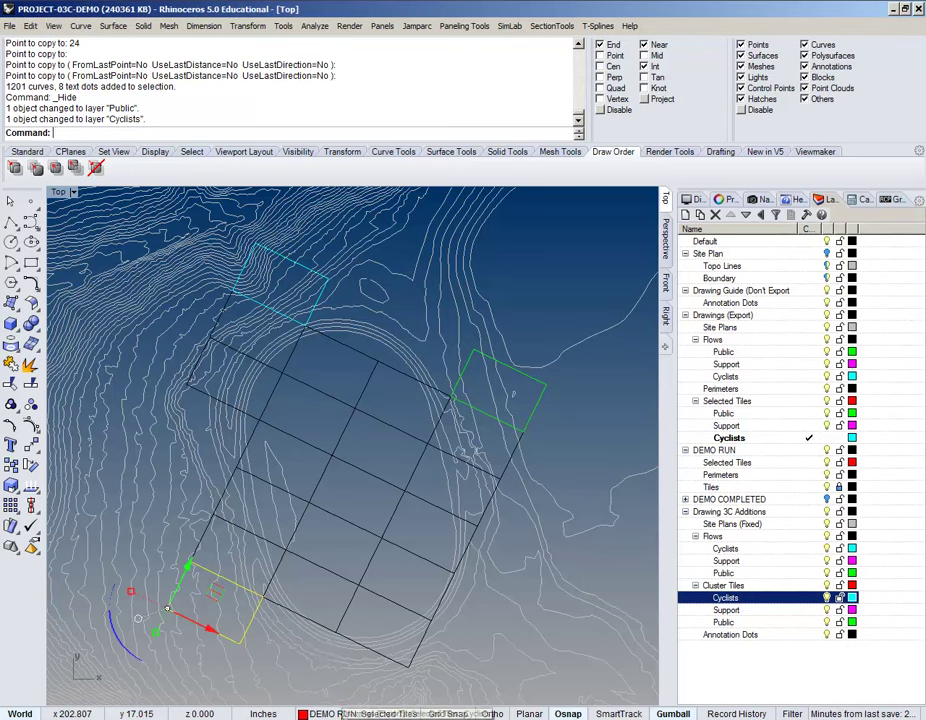
{"action": "left_click", "coordinate": [340, 714]}
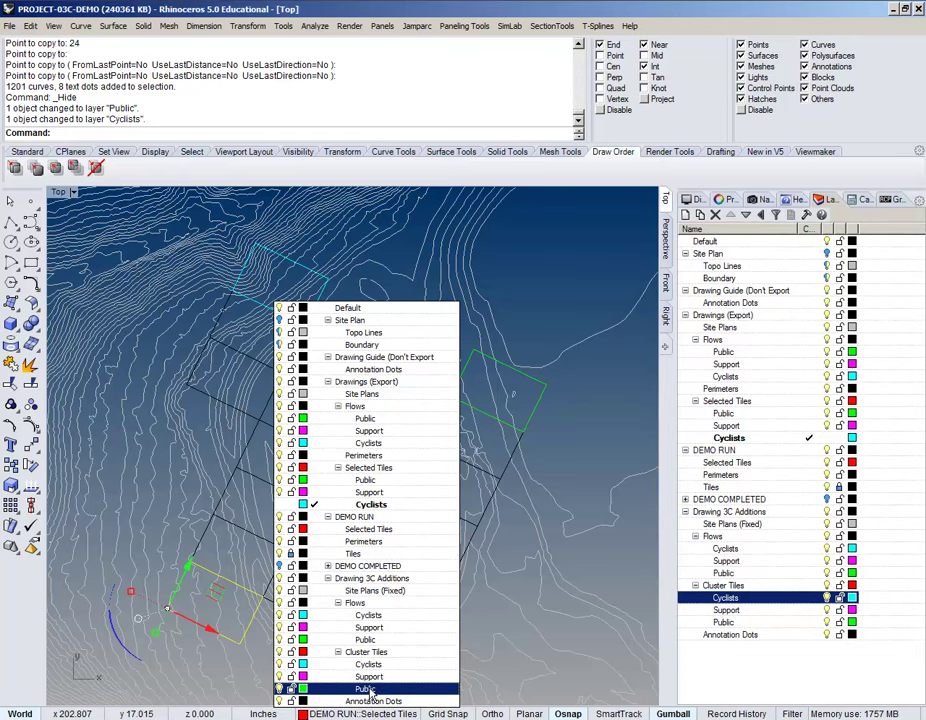
{"action": "left_click", "coordinate": [369, 677]}
{"action": "left_click", "coordinate": [367, 515]}
- Examine the recoloured tiles of site plan 1A and the contours around the green public tile for a flow route
{"action": "left_click_drag", "start_coordinate": [367, 515], "coordinate": [405, 490]}
{"action": "scroll", "coordinate": [424, 445], "scroll_direction": "down", "scroll_amount": 2}
{"action": "scroll", "coordinate": [428, 382], "scroll_direction": "up", "scroll_amount": 4}
{"action": "scroll", "coordinate": [428, 388], "scroll_direction": "up", "scroll_amount": 2}
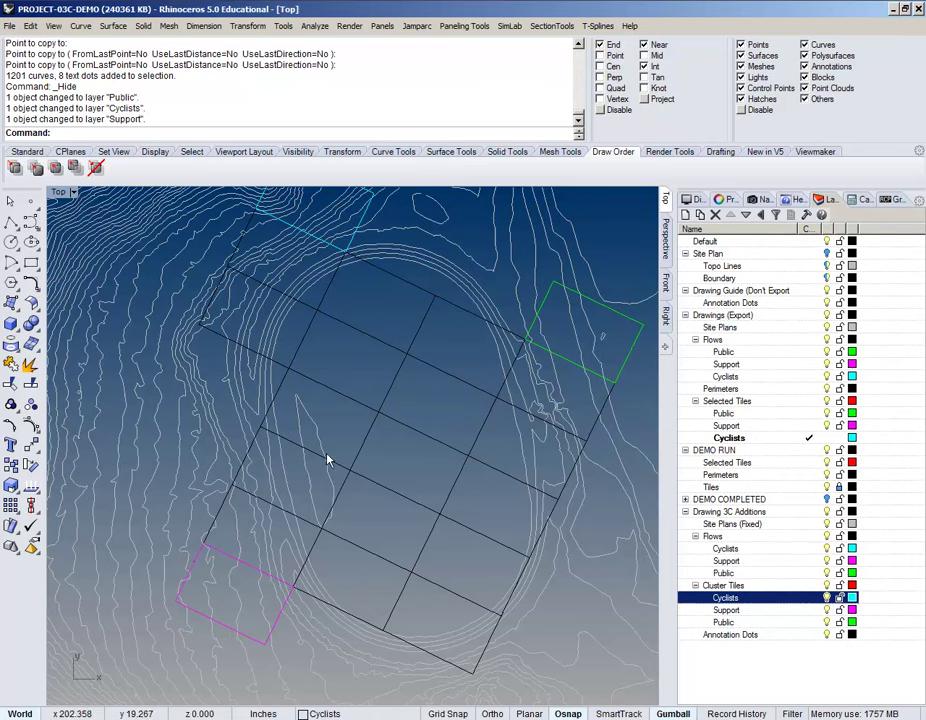
{"action": "scroll", "coordinate": [378, 338], "scroll_direction": "down", "scroll_amount": 5}
{"action": "left_click_drag", "start_coordinate": [372, 343], "coordinate": [265, 332]}
{"action": "scroll", "coordinate": [265, 332], "scroll_direction": "up", "scroll_amount": 5}
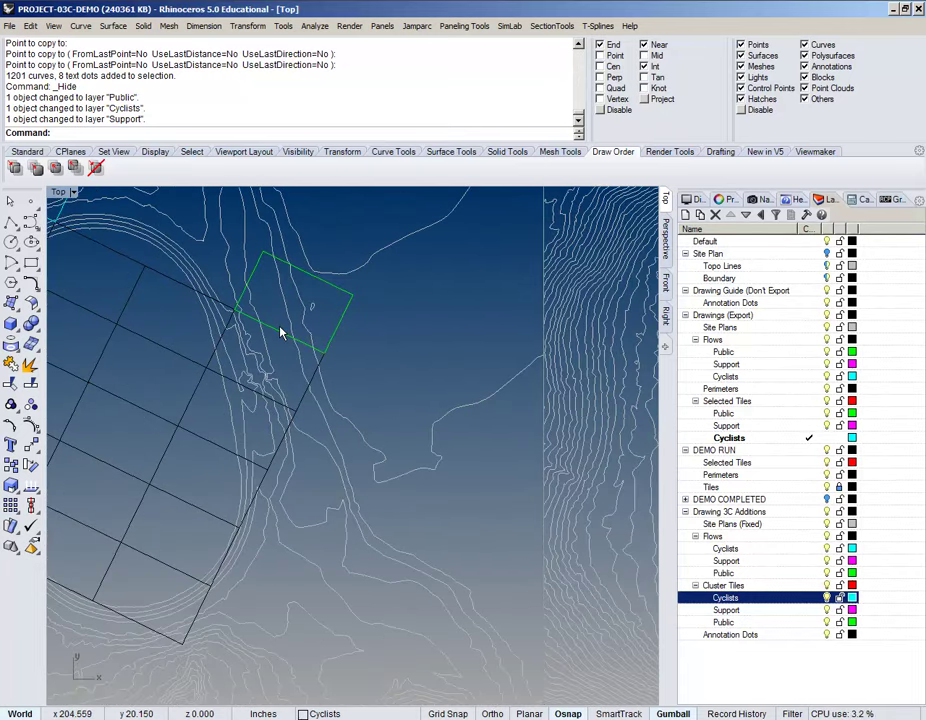
{"action": "scroll", "coordinate": [283, 335], "scroll_direction": "down", "scroll_amount": 3}
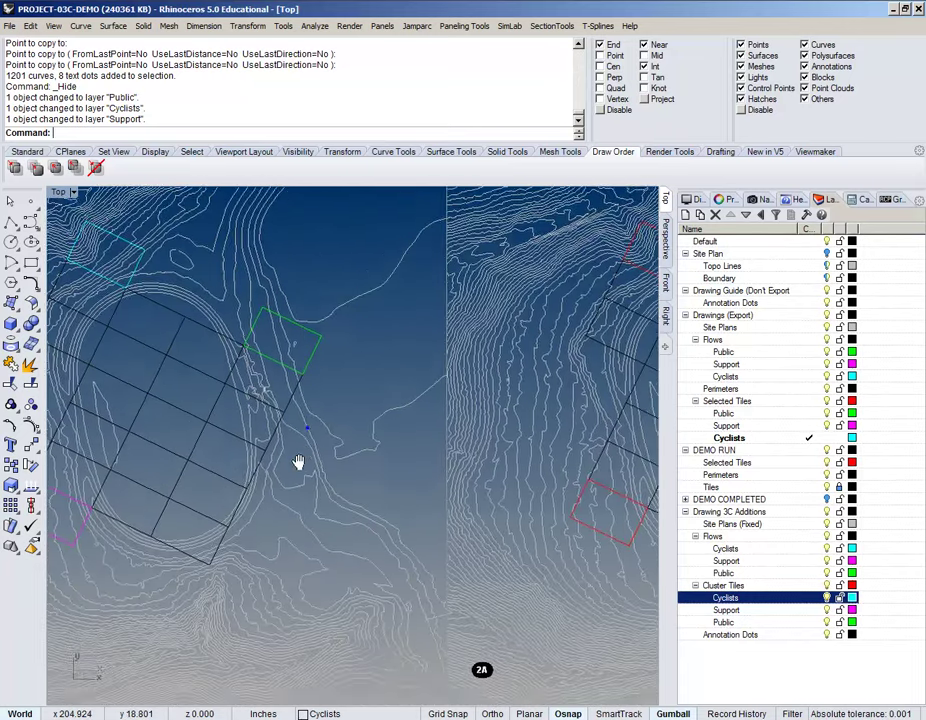
{"action": "scroll", "coordinate": [304, 461], "scroll_direction": "down", "scroll_amount": 2}
{"action": "scroll", "coordinate": [302, 392], "scroll_direction": "up", "scroll_amount": 4}
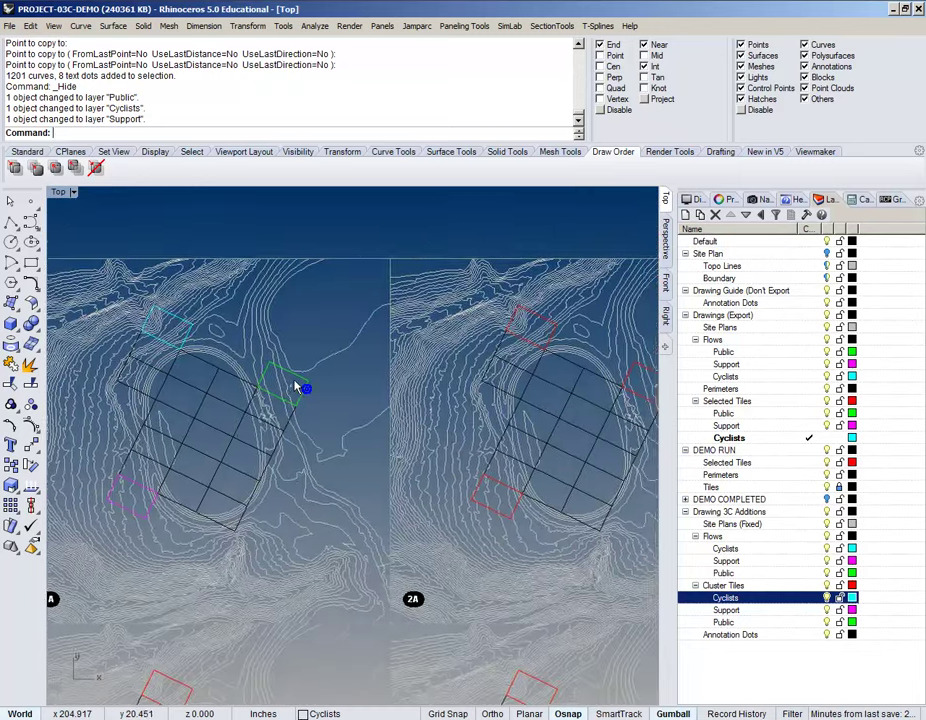
{"action": "left_click_drag", "start_coordinate": [277, 462], "coordinate": [285, 428]}
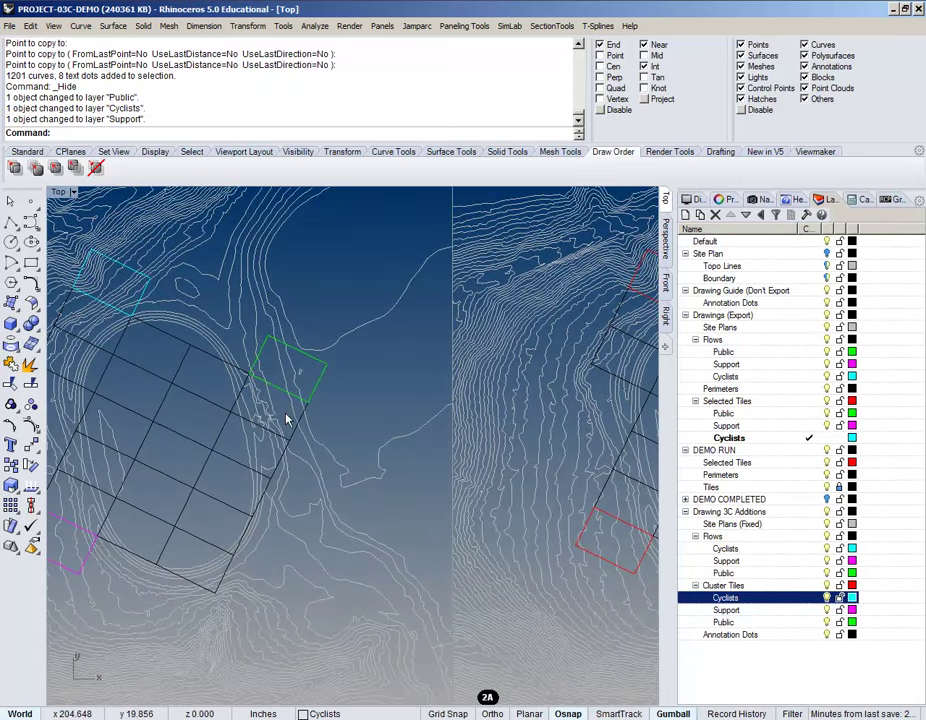
{"action": "left_click_drag", "start_coordinate": [267, 386], "coordinate": [323, 345]}
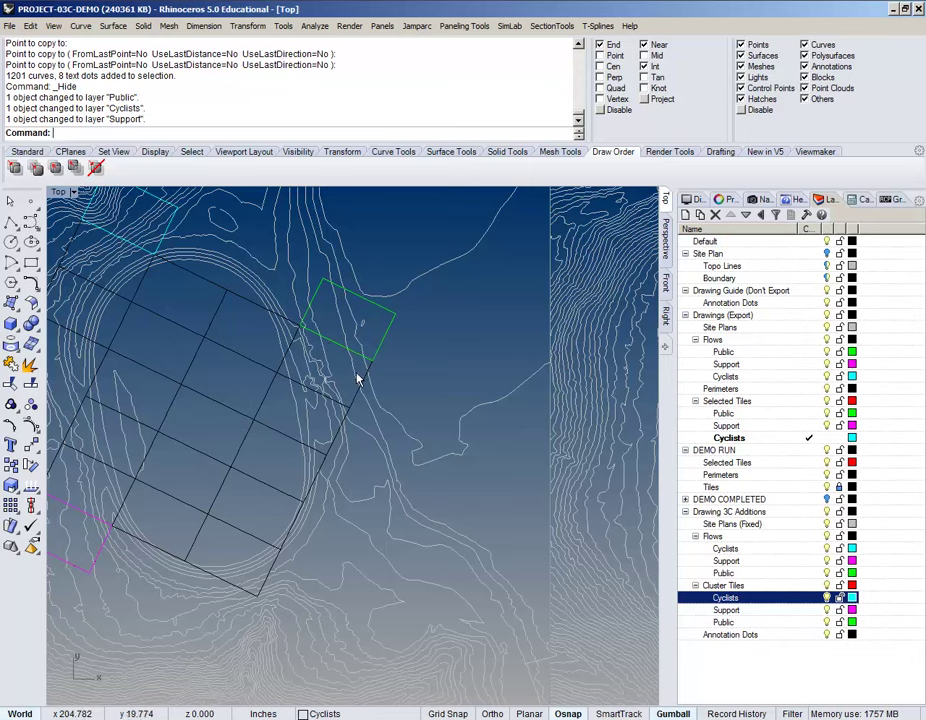
{"action": "left_click_drag", "start_coordinate": [301, 471], "coordinate": [322, 460]}
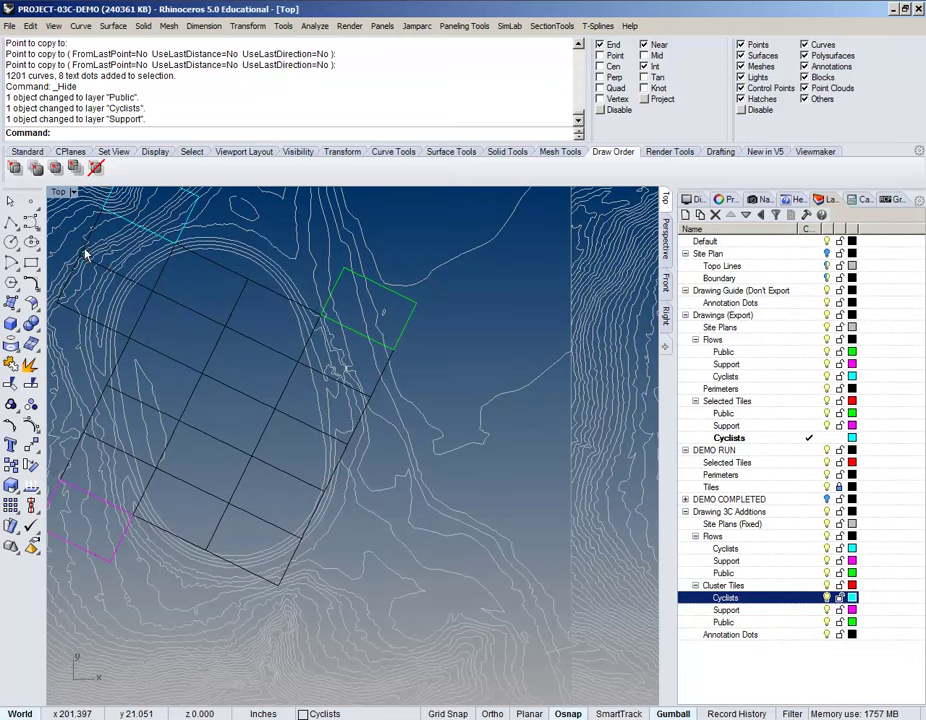
- Make the Public sublayer of Flows in Drawing 3C Additions current and start a polyline on the southern edge of 1A's green public tile
{"action": "left_click", "coordinate": [10, 221]}
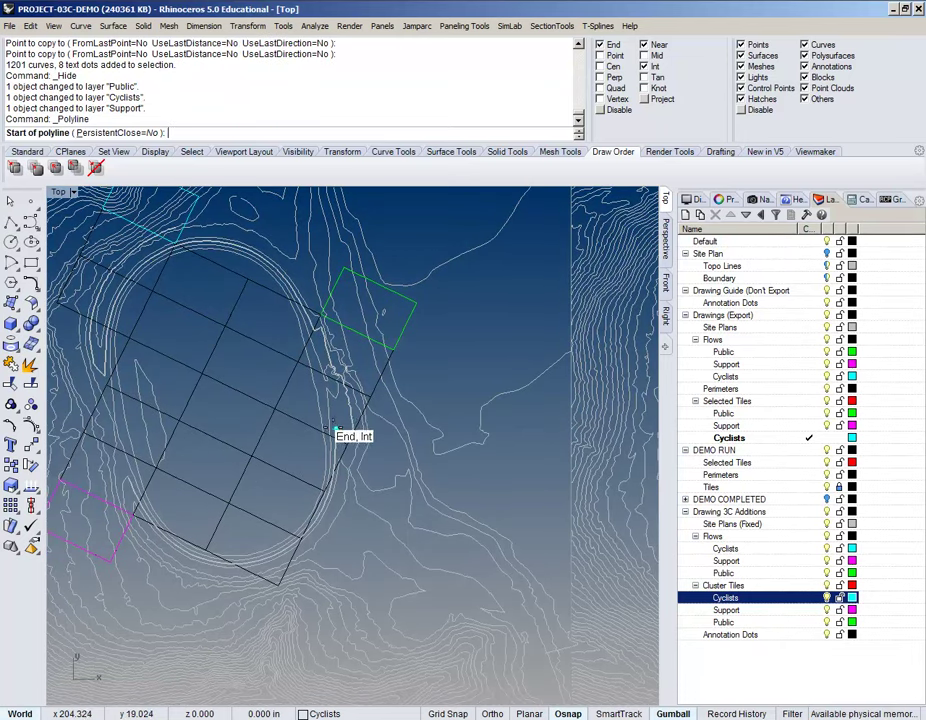
{"action": "scroll", "coordinate": [345, 415], "scroll_direction": "down", "scroll_amount": 3}
{"action": "scroll", "coordinate": [370, 386], "scroll_direction": "down", "scroll_amount": 2}
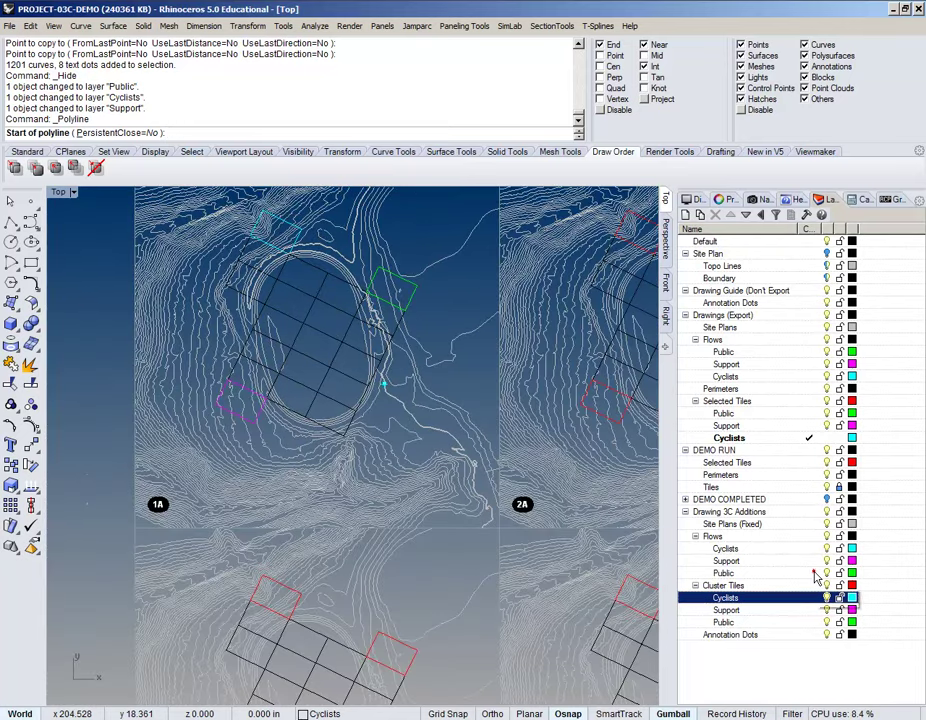
{"action": "left_click", "coordinate": [810, 573]}
{"action": "scroll", "coordinate": [469, 515], "scroll_direction": "up", "scroll_amount": 4}
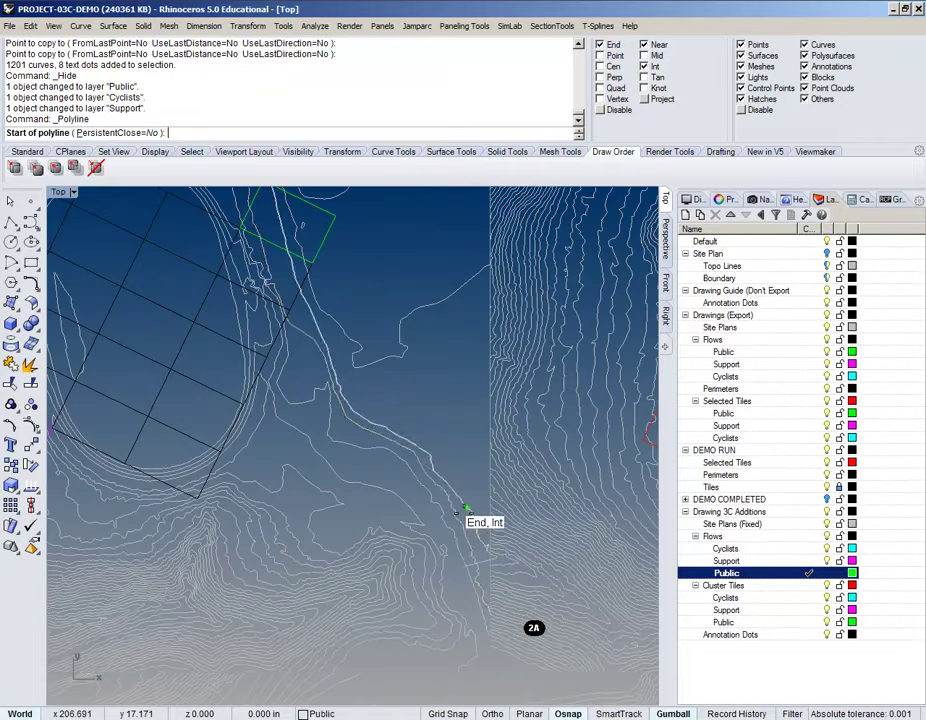
{"action": "scroll", "coordinate": [345, 469], "scroll_direction": "up", "scroll_amount": 5}
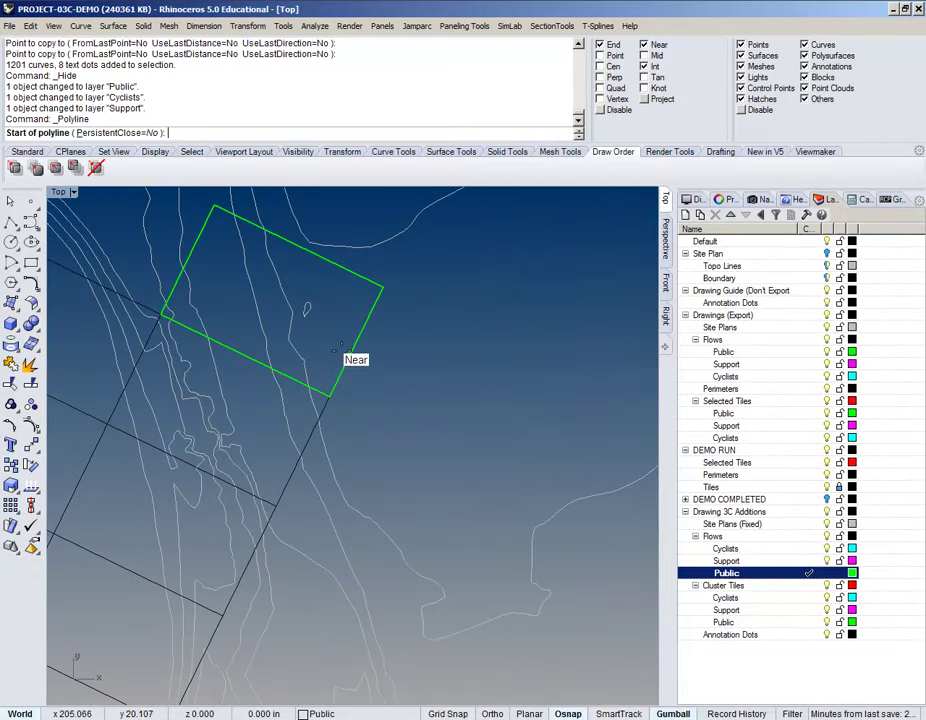
{"action": "left_click_drag", "start_coordinate": [340, 446], "coordinate": [418, 448]}
{"action": "scroll", "coordinate": [418, 446], "scroll_direction": "down", "scroll_amount": 2}
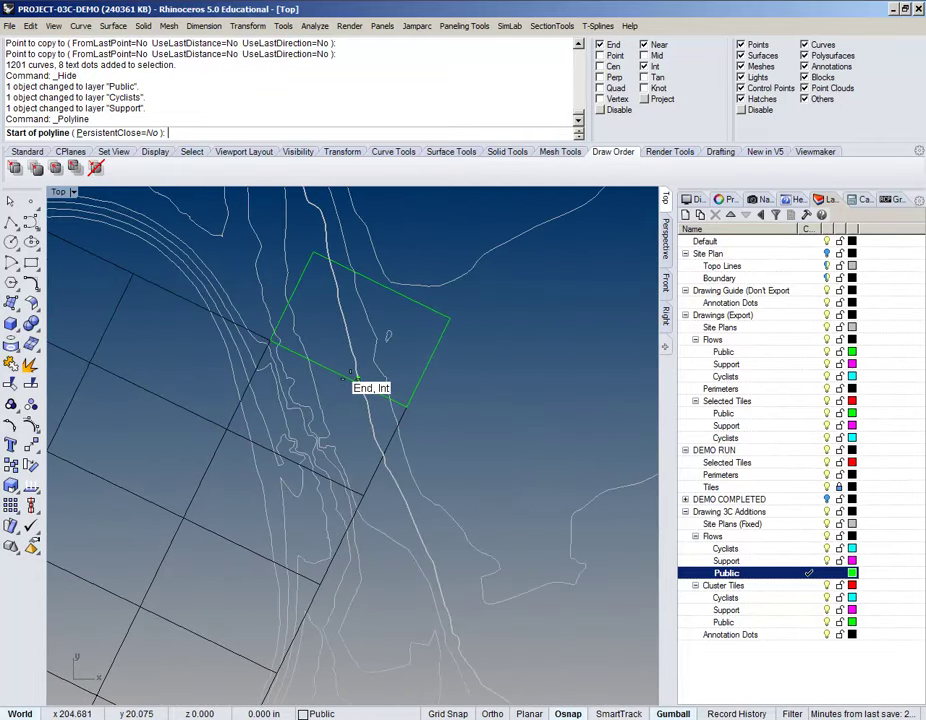
{"action": "left_click", "coordinate": [345, 378]}
- Place the public flow polyline's second point south of the green tile, between the contours, with object snaps suspended
{"action": "scroll", "coordinate": [258, 279], "scroll_direction": "down", "scroll_amount": 3}
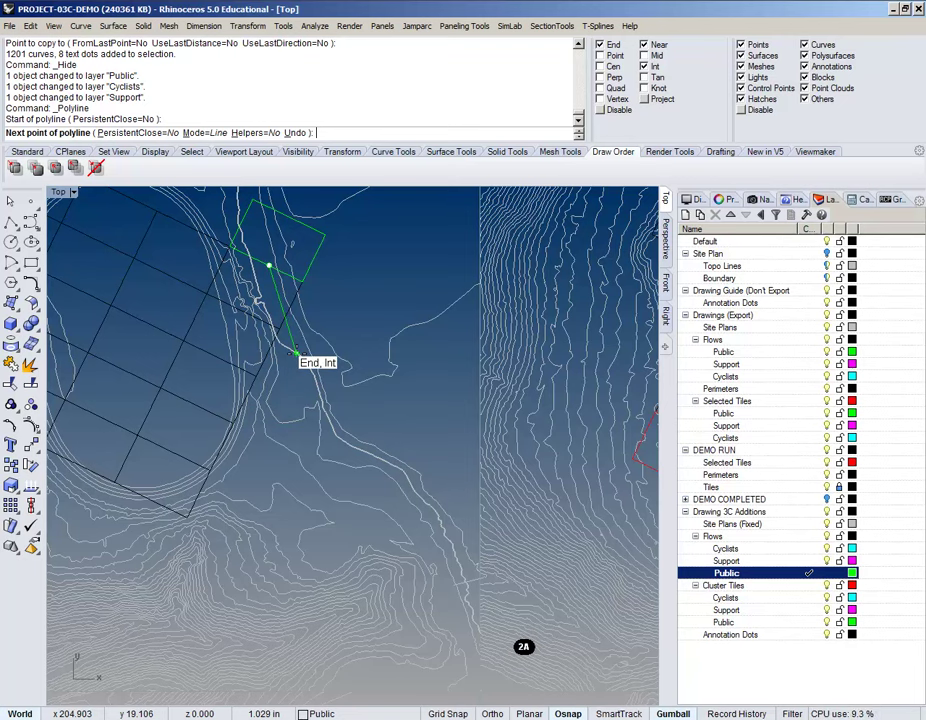
{"action": "scroll", "coordinate": [296, 356], "scroll_direction": "up", "scroll_amount": 5}
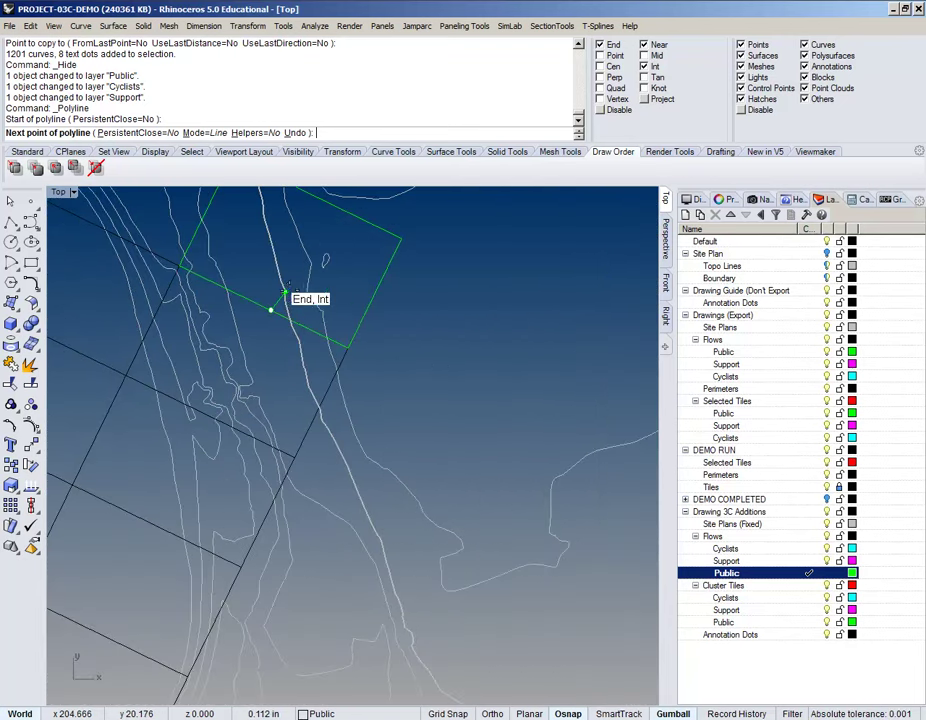
{"action": "left_click", "coordinate": [402, 238]}
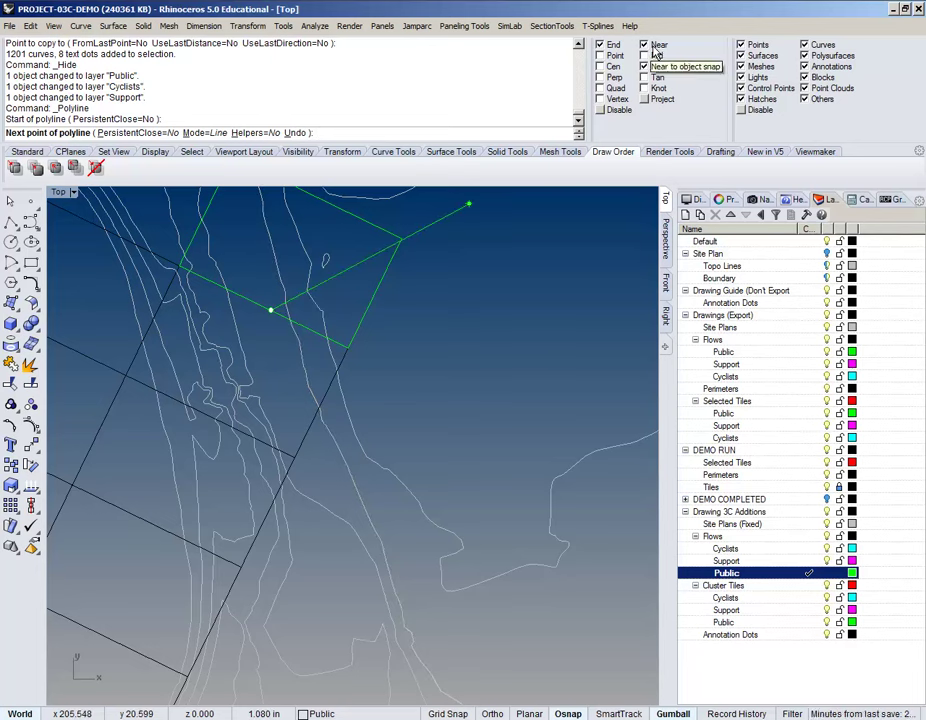
{"action": "left_click_drag", "start_coordinate": [285, 645], "coordinate": [275, 552]}
{"action": "scroll", "coordinate": [325, 478], "scroll_direction": "down", "scroll_amount": 4}
{"action": "key", "text": "alt"}
{"action": "scroll", "coordinate": [302, 519], "scroll_direction": "down", "scroll_amount": 2}
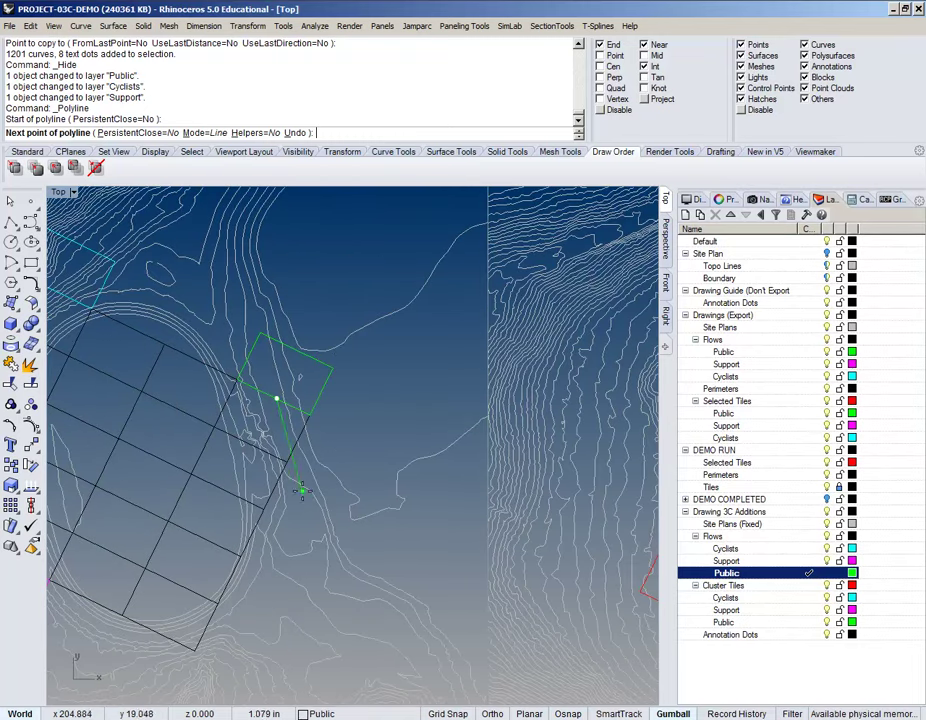
{"action": "left_click", "coordinate": [295, 519]}
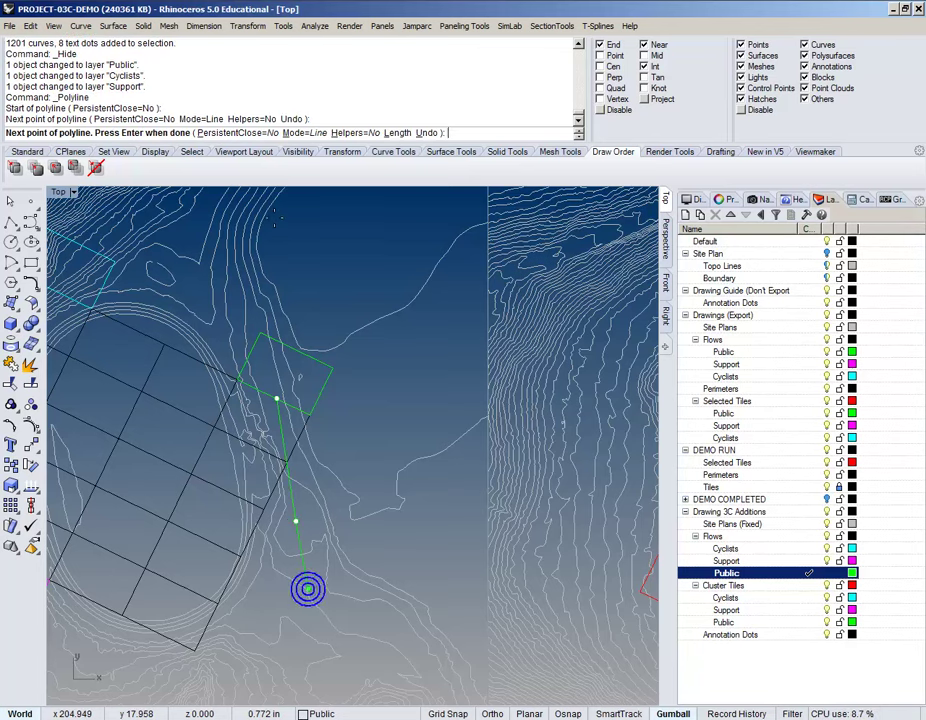
- Continue the public flow polyline southeast through three more points along the valley between the contours
{"action": "left_click_drag", "start_coordinate": [273, 466], "coordinate": [298, 275]}
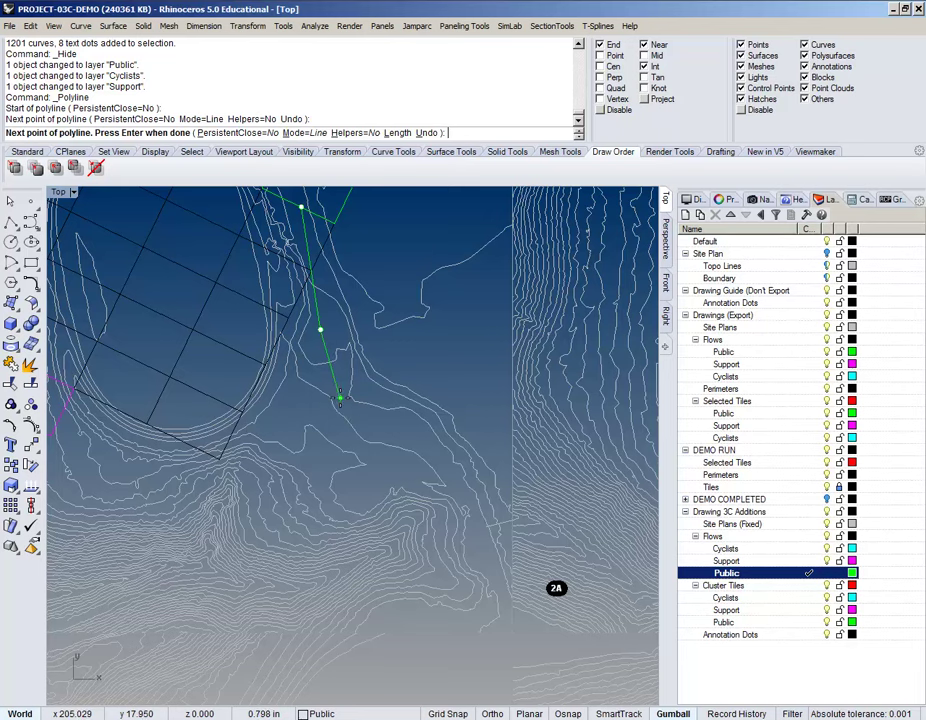
{"action": "left_click", "coordinate": [340, 398]}
{"action": "left_click", "coordinate": [391, 432]}
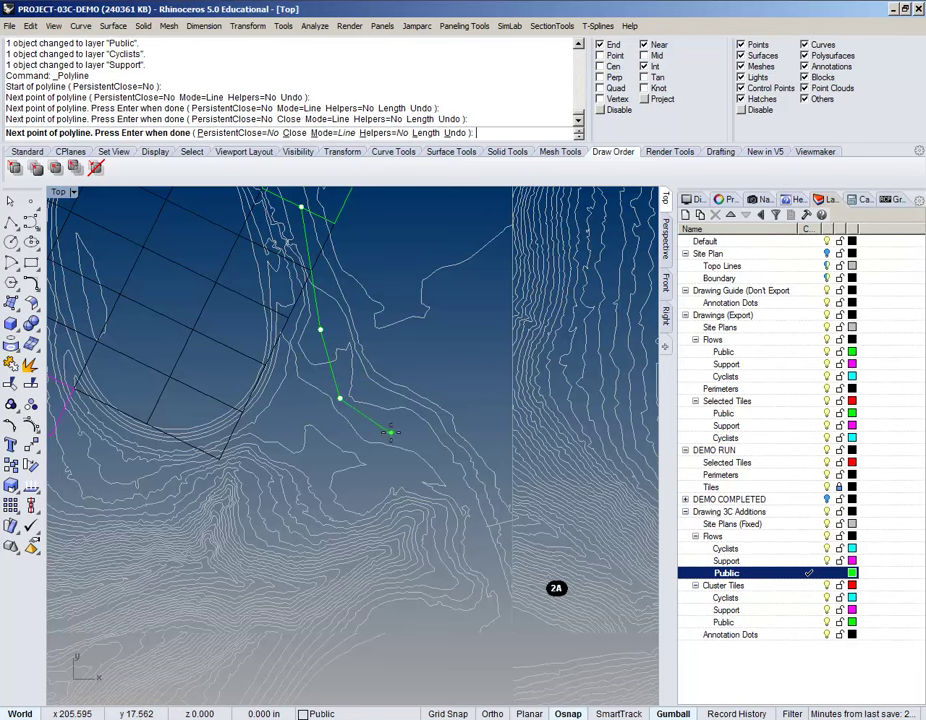
{"action": "left_click", "coordinate": [455, 476]}
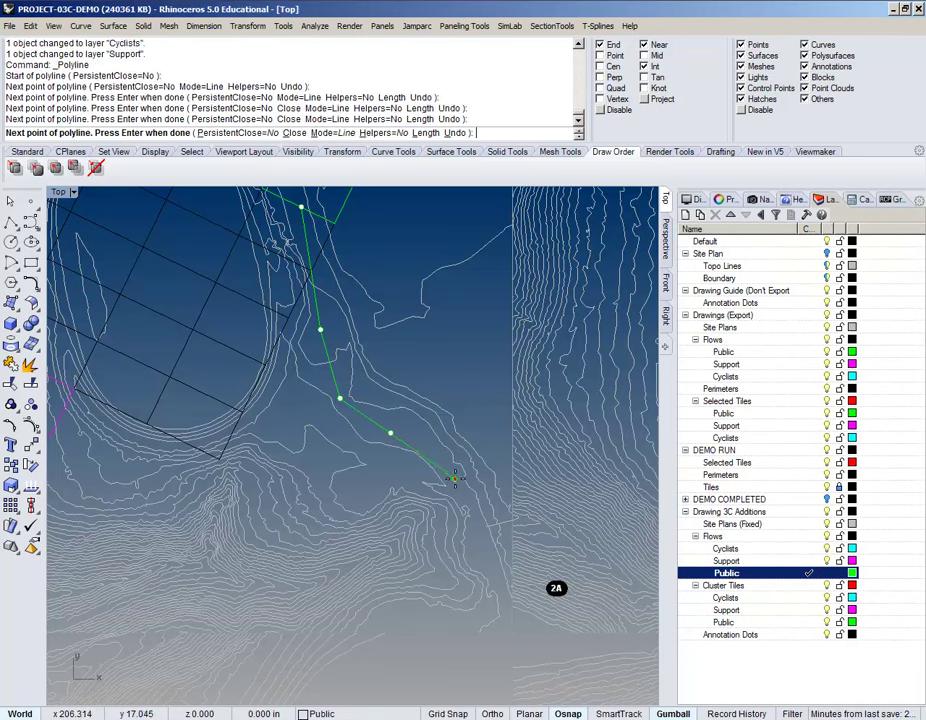
- Extend the public flow polyline with two more points toward the eastern edge of site plan 1A and aim its end at that edge
{"action": "scroll", "coordinate": [513, 533], "scroll_direction": "up", "scroll_amount": 5}
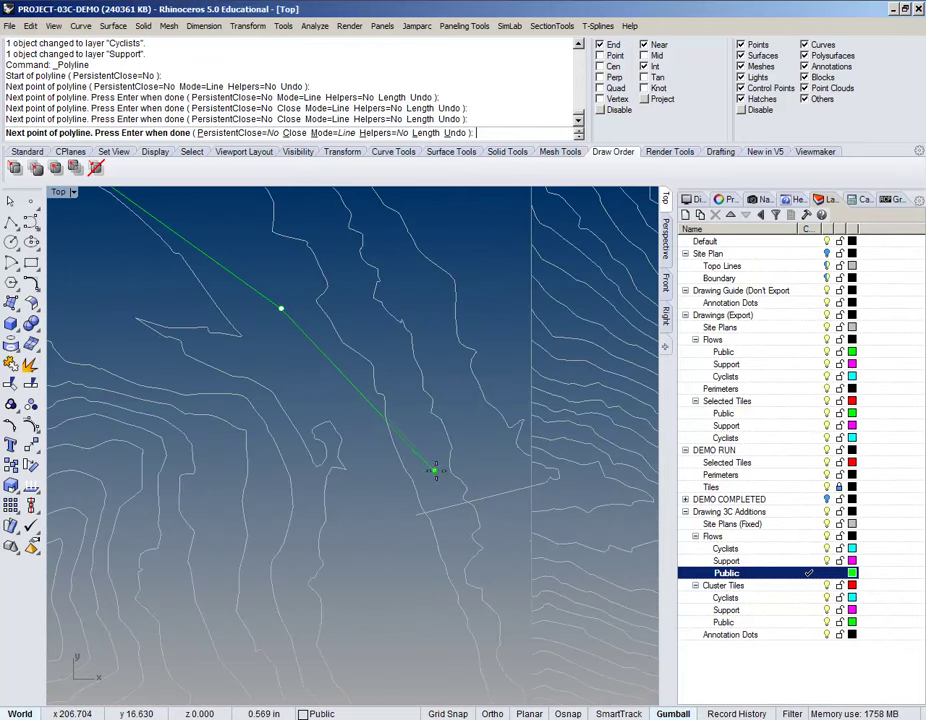
{"action": "left_click", "coordinate": [432, 469]}
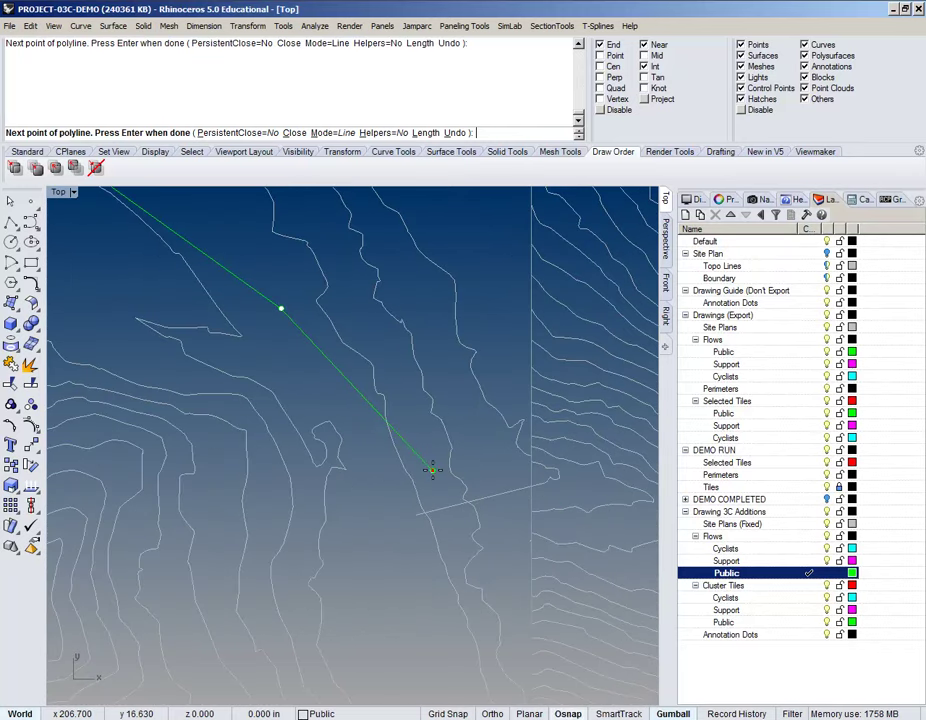
{"action": "left_click", "coordinate": [507, 518]}
{"action": "scroll", "coordinate": [507, 518], "scroll_direction": "up", "scroll_amount": 3}
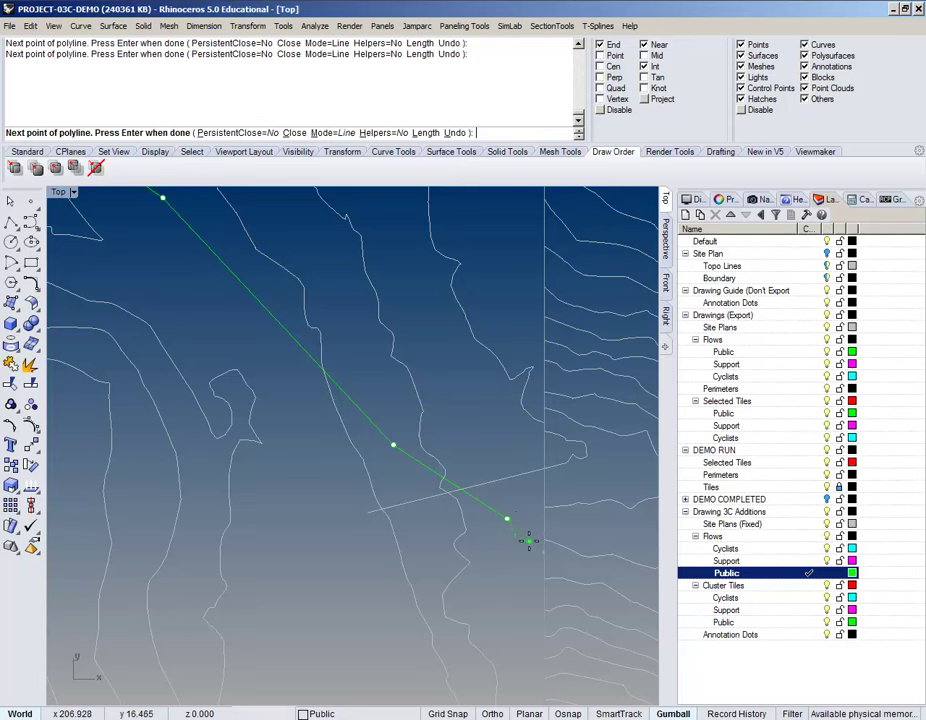
{"action": "key", "text": "alt"}
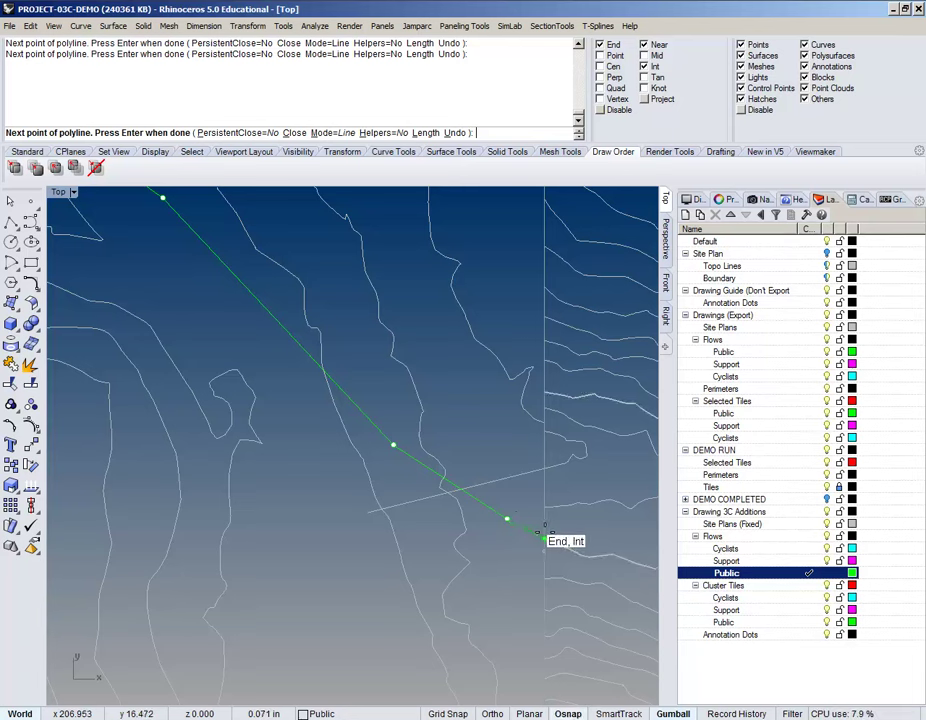